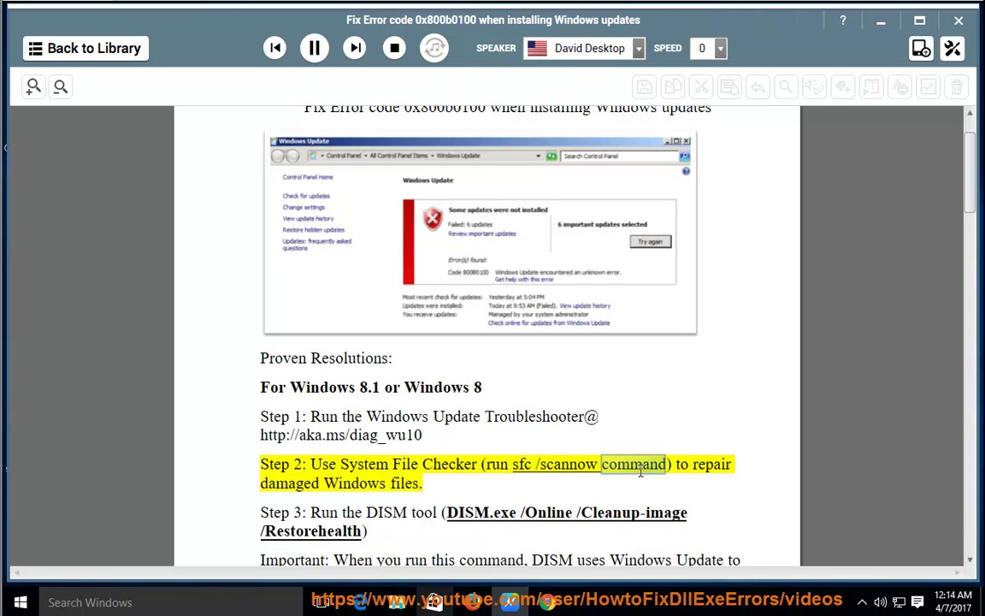
Pause the read-aloud at Step 2 and click on the sfc /scannow command in the article
{"action": "left_click", "coordinate": [313, 48]}
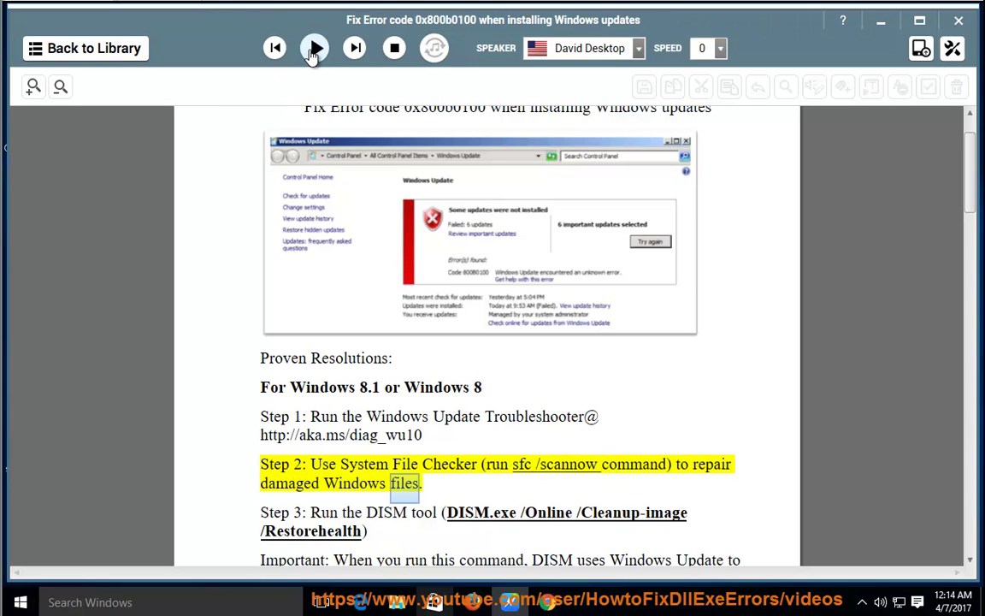
{"action": "left_click", "coordinate": [516, 464]}
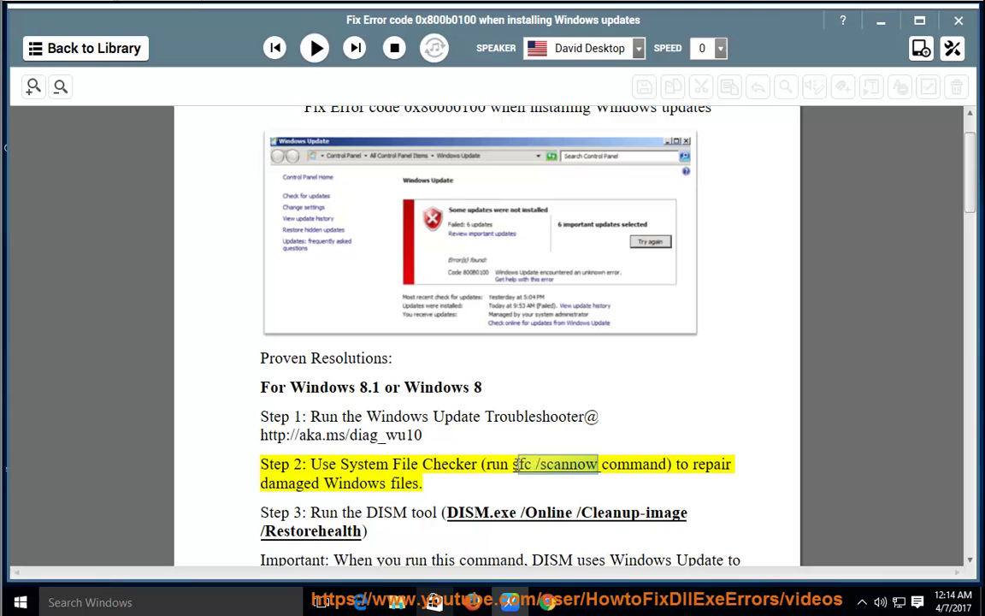
Copy sfc /scannow, paste it into an administrator Command Prompt opened via 'cmd', then close it
{"action": "right_click", "coordinate": [536, 462]}
{"action": "left_click", "coordinate": [505, 415]}
{"action": "left_click", "coordinate": [245, 608]}
{"action": "type", "text": "cmd"}
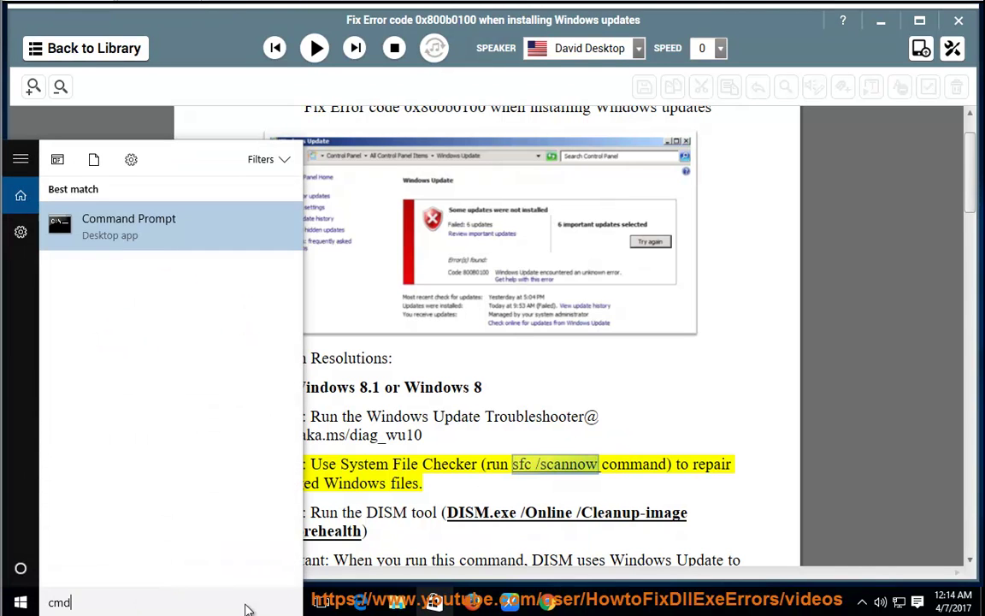
{"action": "right_click", "coordinate": [166, 224]}
{"action": "left_click", "coordinate": [233, 240]}
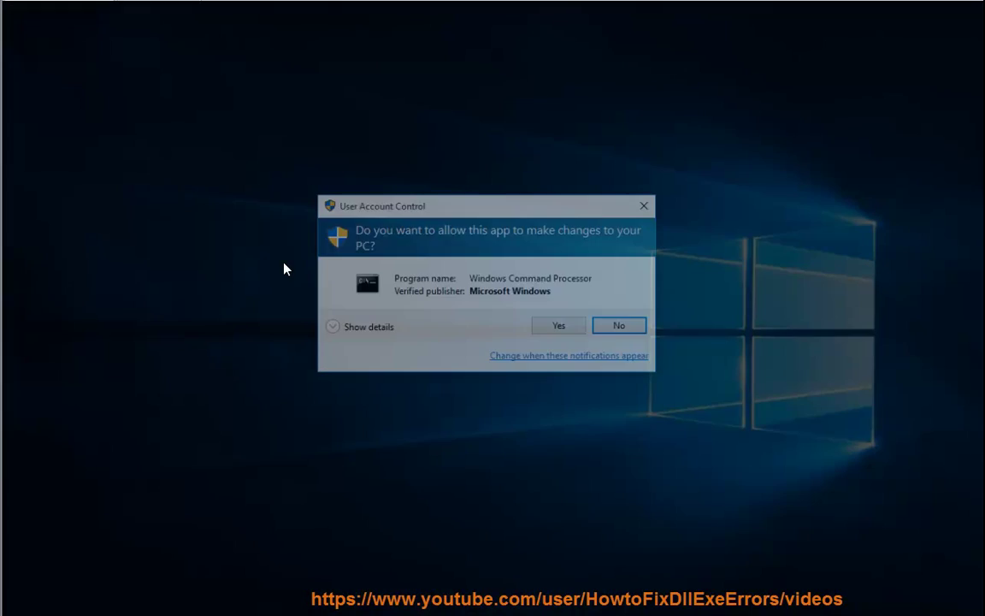
{"action": "left_click", "coordinate": [552, 392]}
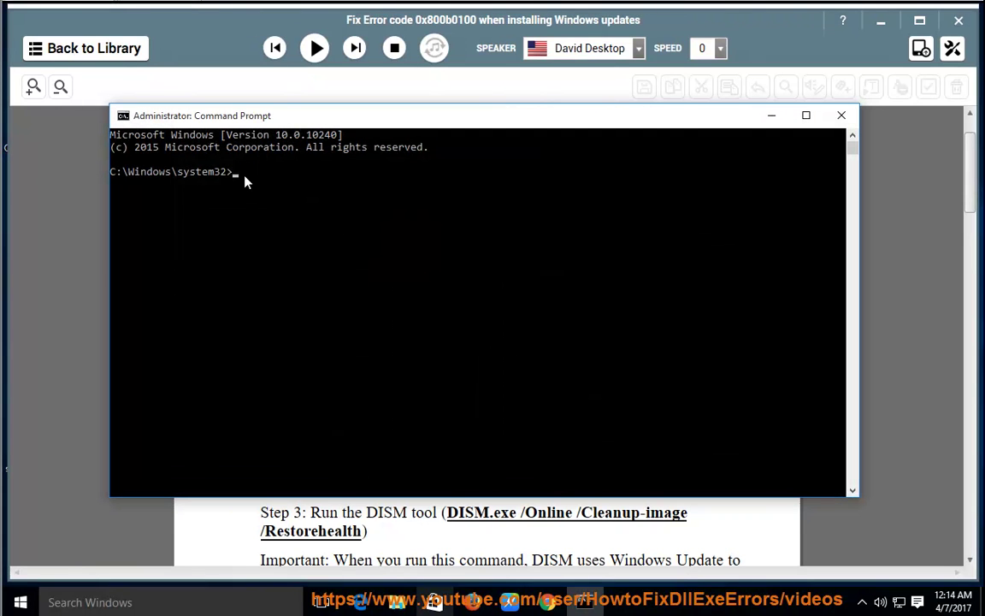
{"action": "right_click", "coordinate": [244, 179]}
{"action": "left_click", "coordinate": [842, 114]}
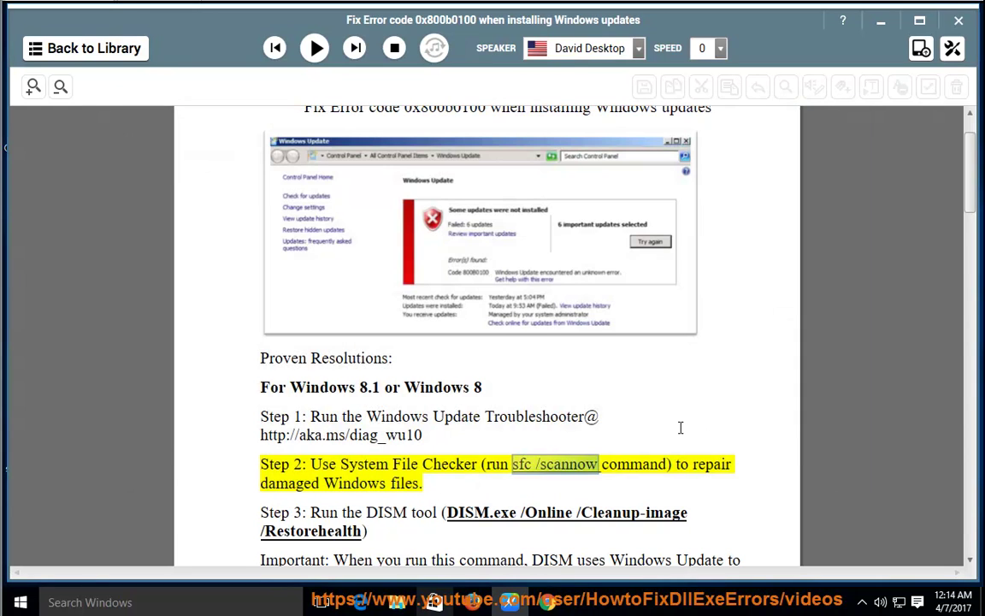
Read Step 3 and the DISM note aloud, then pause and select the 'dism.exe /online /cleanup-image /scanhealth' line
{"action": "left_click", "coordinate": [314, 48]}
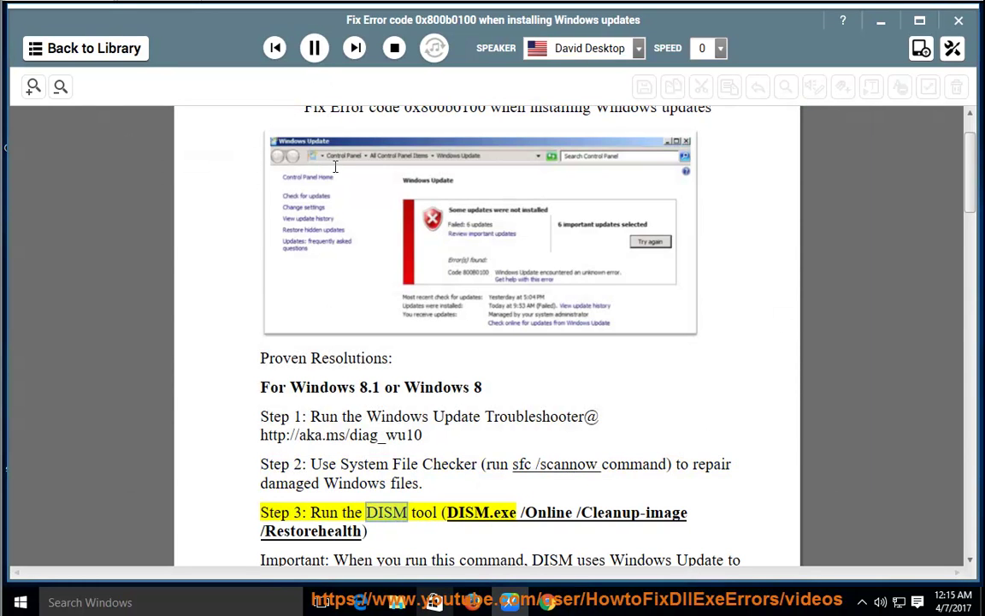
{"action": "scroll", "coordinate": [462, 368], "scroll_direction": "down", "scroll_amount": 1}
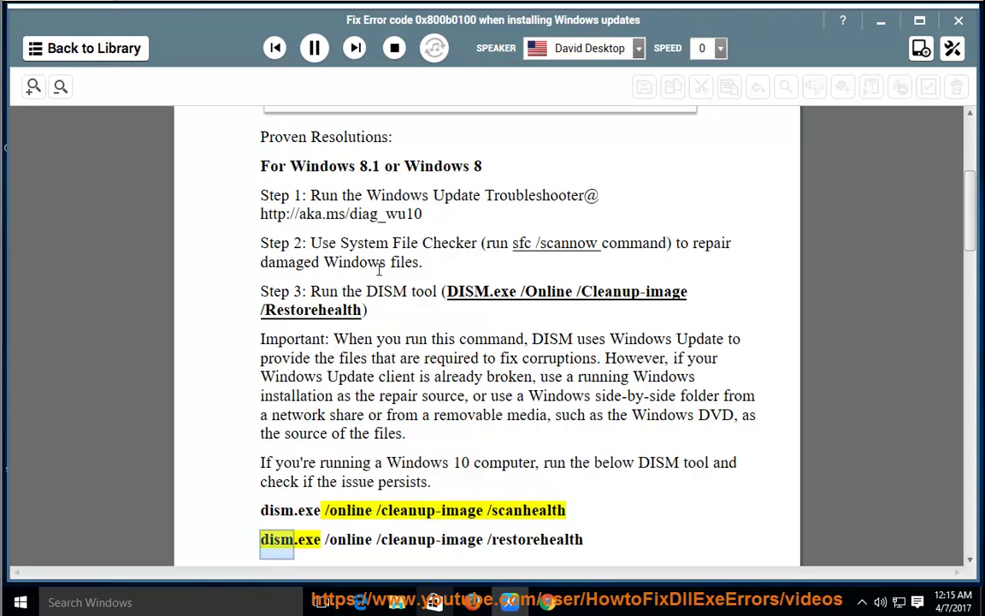
{"action": "left_click", "coordinate": [313, 48]}
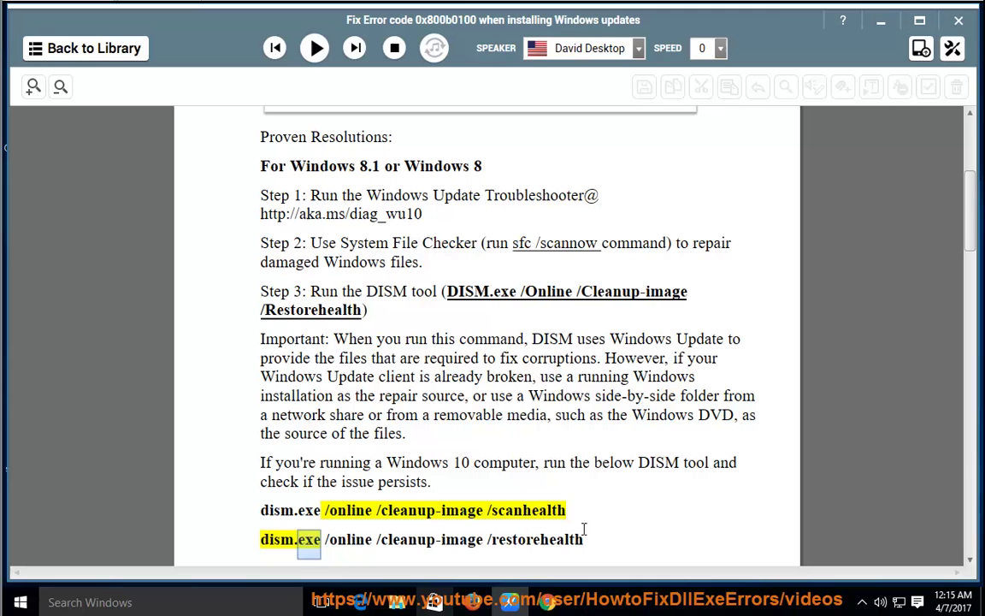
{"action": "left_click_drag", "start_coordinate": [569, 510], "coordinate": [254, 510]}
{"action": "key", "text": "super+c"}
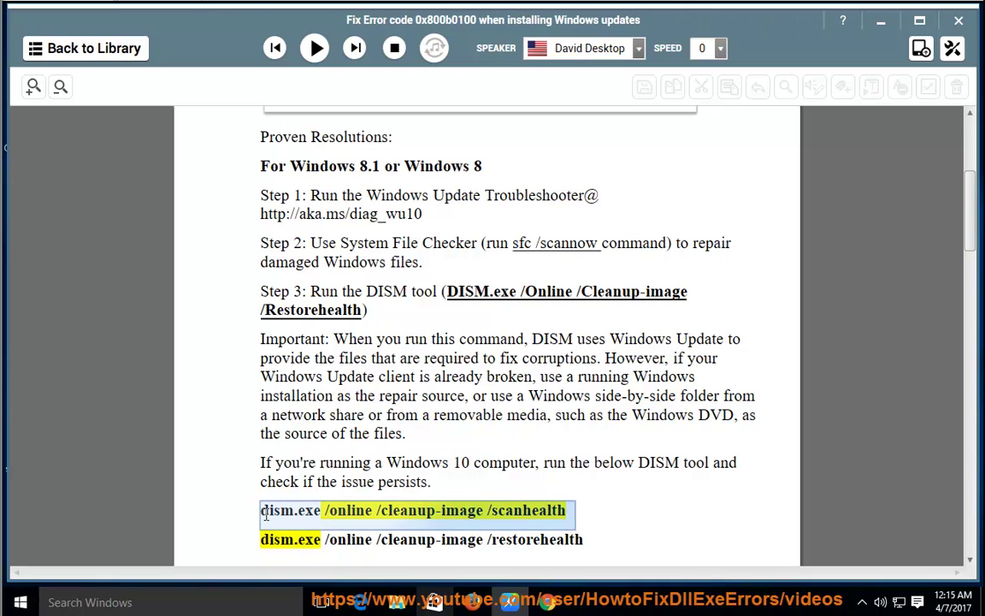
Copy the scanhealth line, run it in an administrator Command Prompt, then close it and deselect the line
{"action": "right_click", "coordinate": [265, 512]}
{"action": "left_click", "coordinate": [316, 367]}
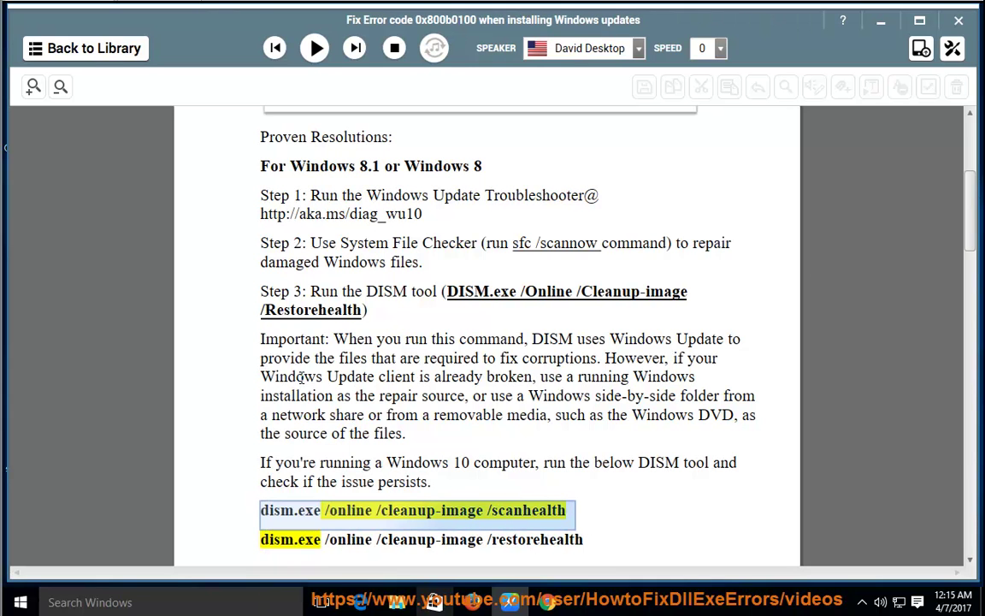
{"action": "left_click", "coordinate": [177, 602]}
{"action": "type", "text": "cmd"}
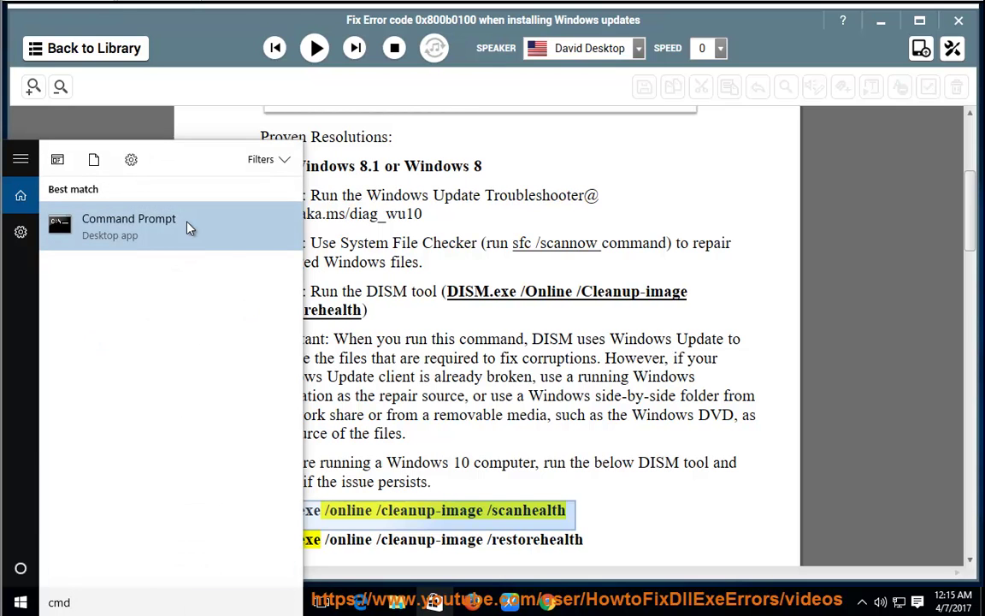
{"action": "right_click", "coordinate": [171, 228]}
{"action": "left_click", "coordinate": [229, 239]}
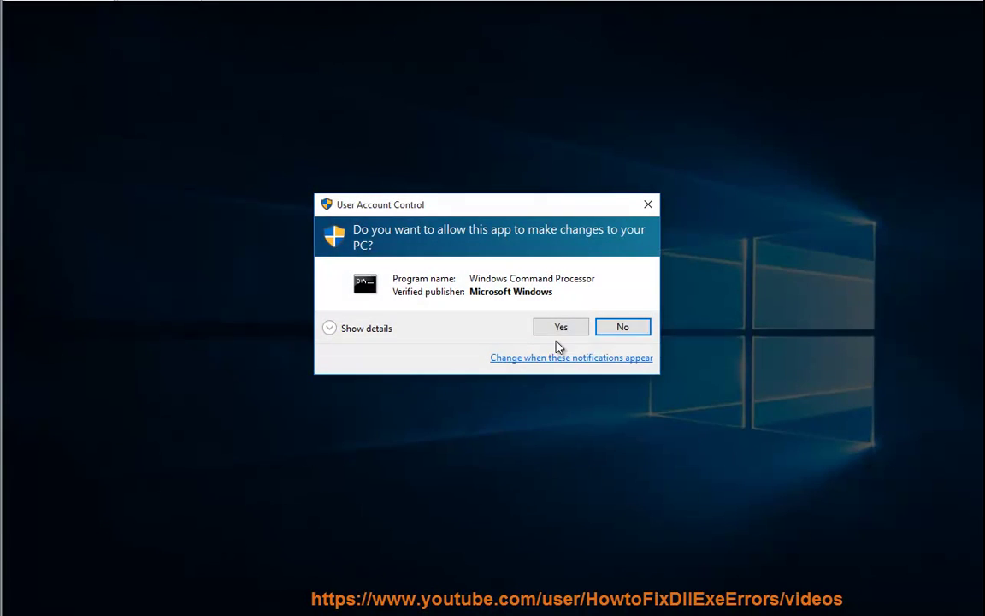
{"action": "left_click", "coordinate": [560, 326]}
{"action": "right_click", "coordinate": [316, 215]}
{"action": "key", "text": "Return"}
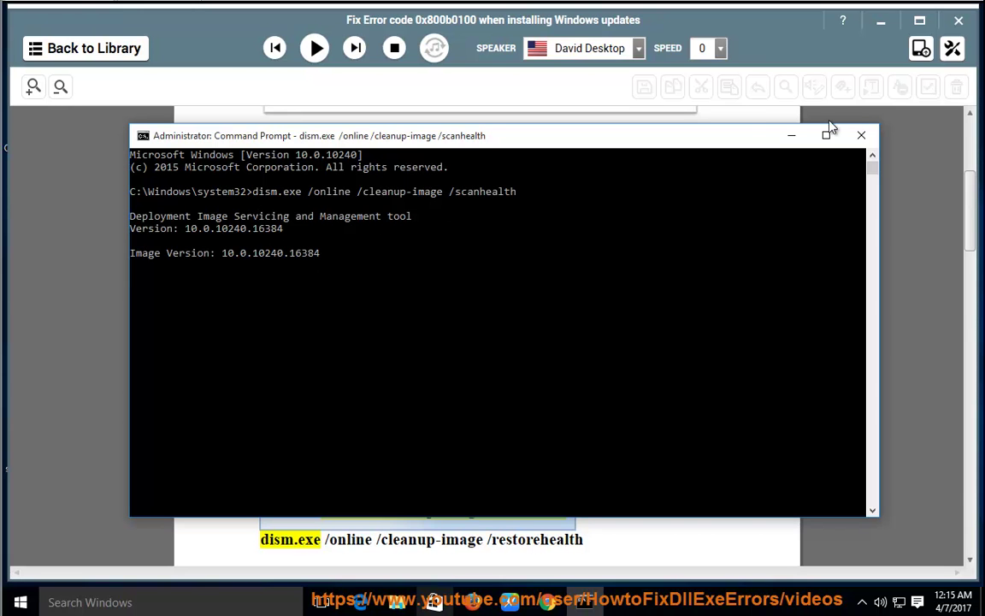
{"action": "left_click", "coordinate": [861, 136]}
{"action": "left_click", "coordinate": [575, 464]}
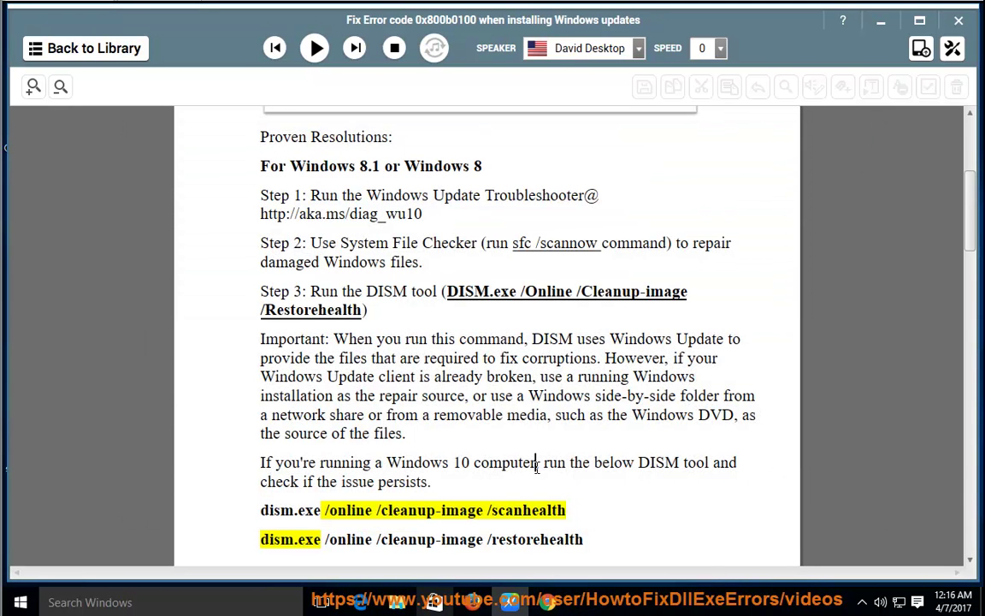
Resume the read-aloud from the dism.exe restorehealth line onward
{"action": "left_click", "coordinate": [301, 51]}
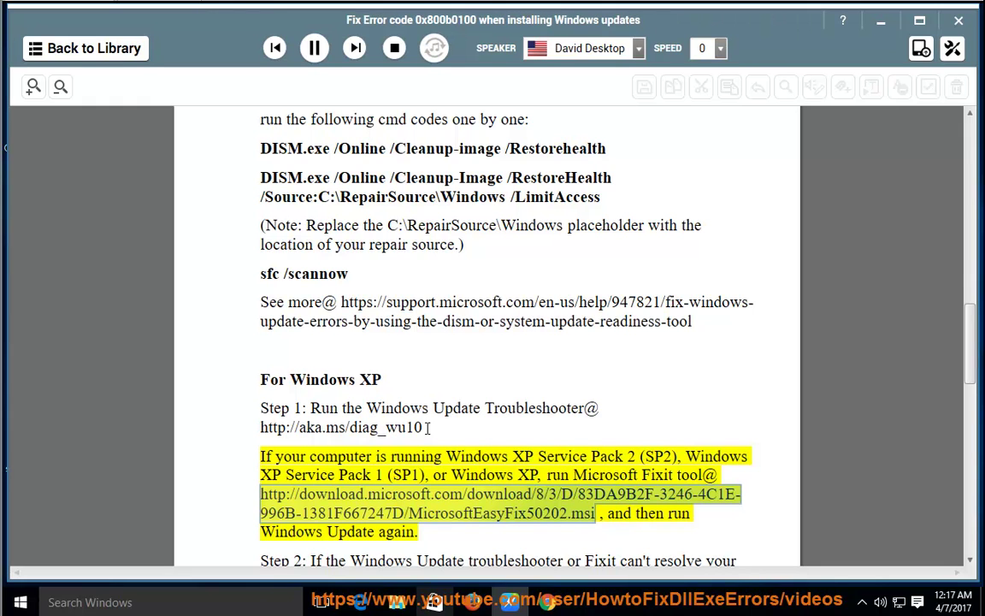
Read the Windows XP steps aloud, pause at Case study 2, and select the 'regsvr32 Softpub.dll /s' line
{"action": "left_click", "coordinate": [315, 48]}
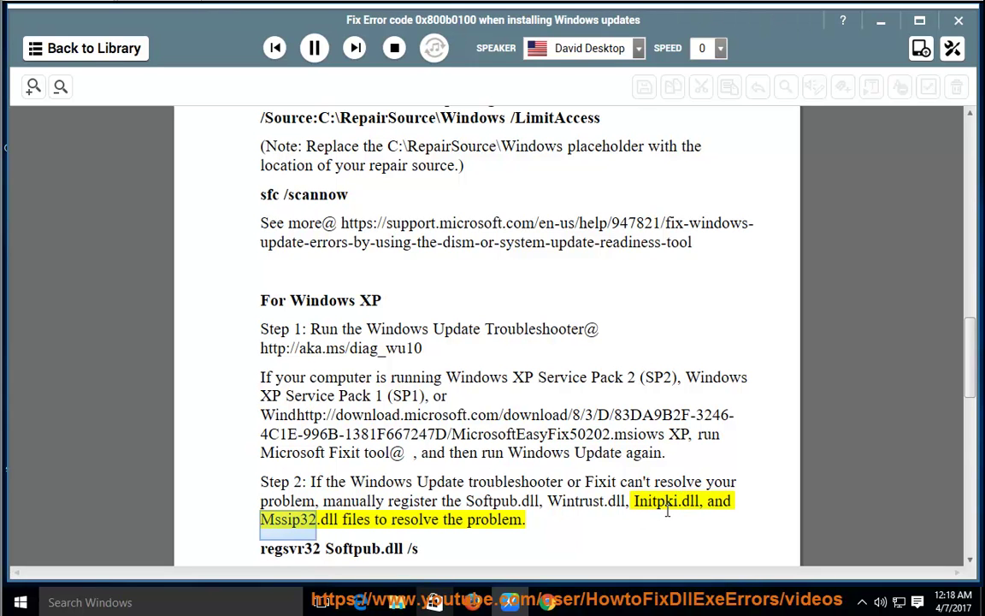
{"action": "scroll", "coordinate": [476, 510], "scroll_direction": "down", "scroll_amount": 2}
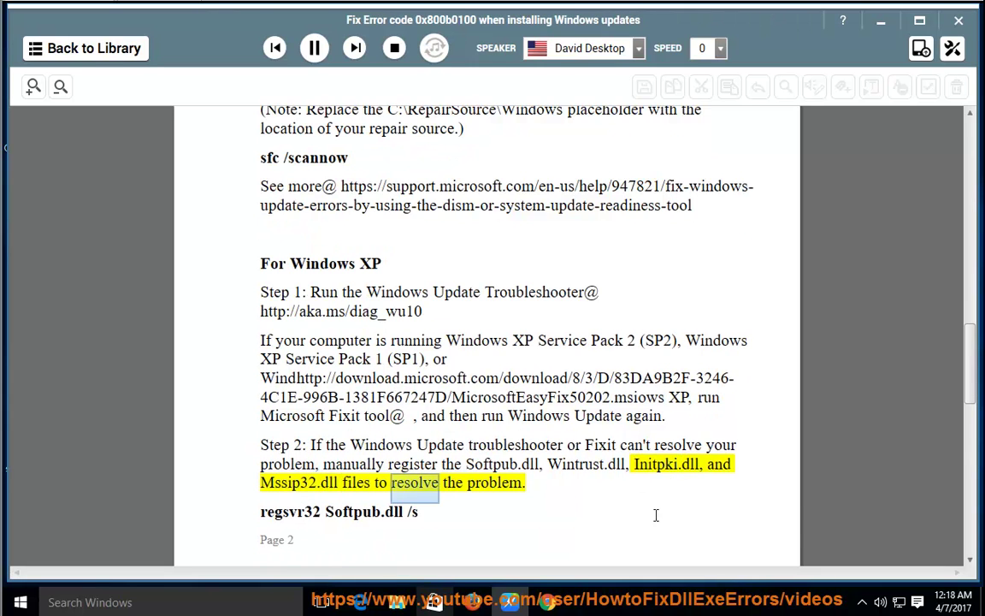
{"action": "scroll", "coordinate": [475, 510], "scroll_direction": "down", "scroll_amount": 3}
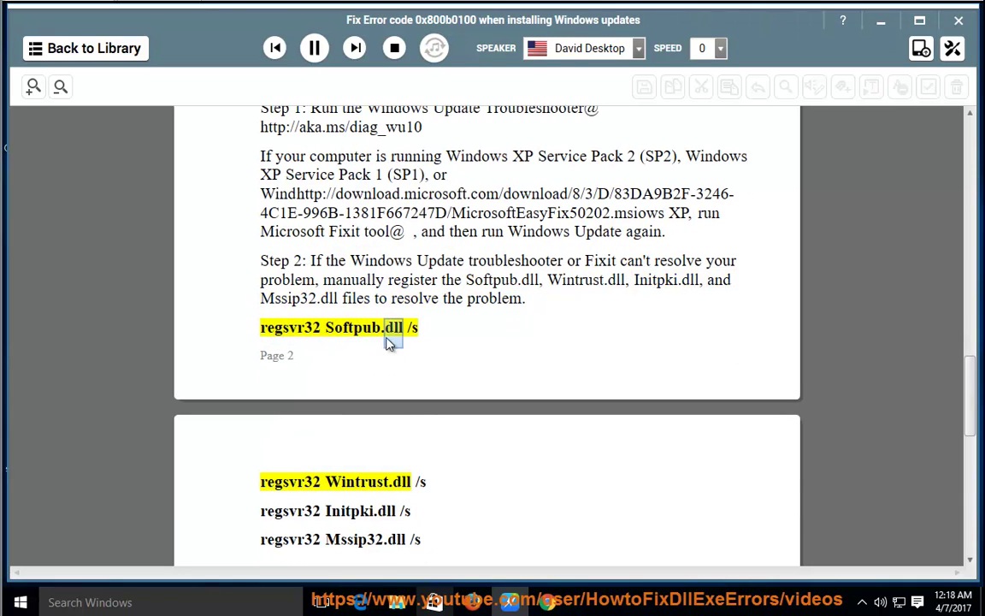
{"action": "scroll", "coordinate": [333, 520], "scroll_direction": "down", "scroll_amount": 2}
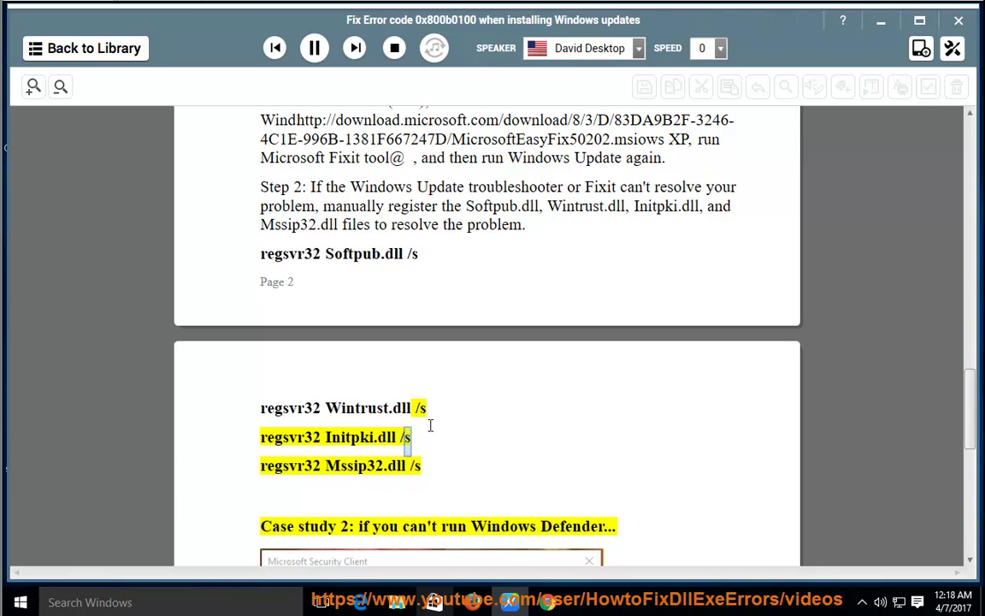
{"action": "left_click", "coordinate": [315, 50]}
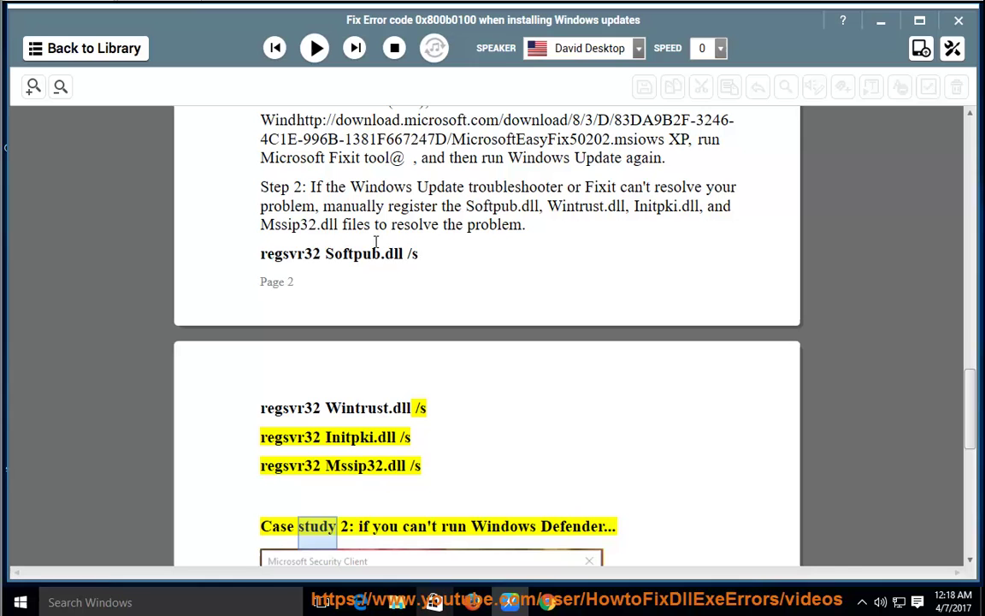
{"action": "left_click_drag", "start_coordinate": [418, 253], "coordinate": [261, 254]}
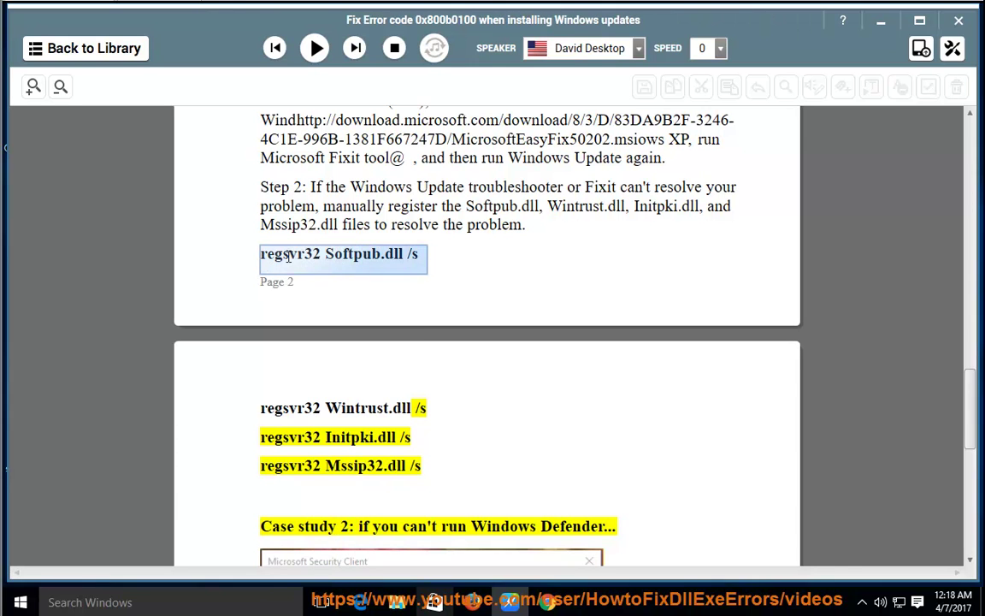
Copy the regsvr32 Softpub.dll /s line, then open and close a non-administrator command console
{"action": "right_click", "coordinate": [288, 256]}
{"action": "left_click", "coordinate": [307, 301]}
{"action": "key", "text": "super+r"}
{"action": "left_click", "coordinate": [125, 554]}
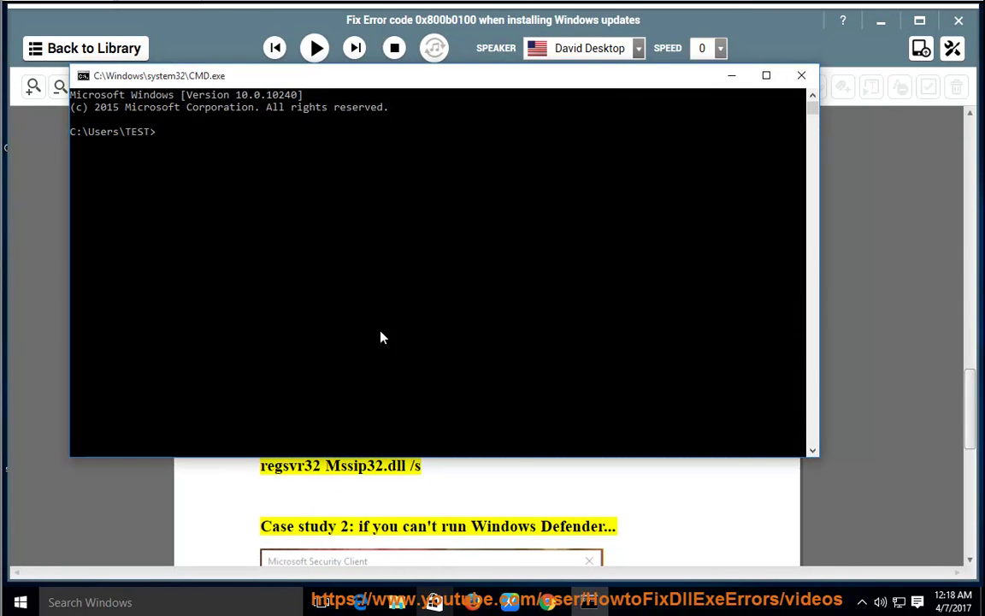
{"action": "left_click", "coordinate": [801, 75]}
Paste and run regsvr32 Softpub.dll /s in an administrator Command Prompt found via 'cmd'
{"action": "left_click", "coordinate": [181, 592]}
{"action": "type", "text": "cmd"}
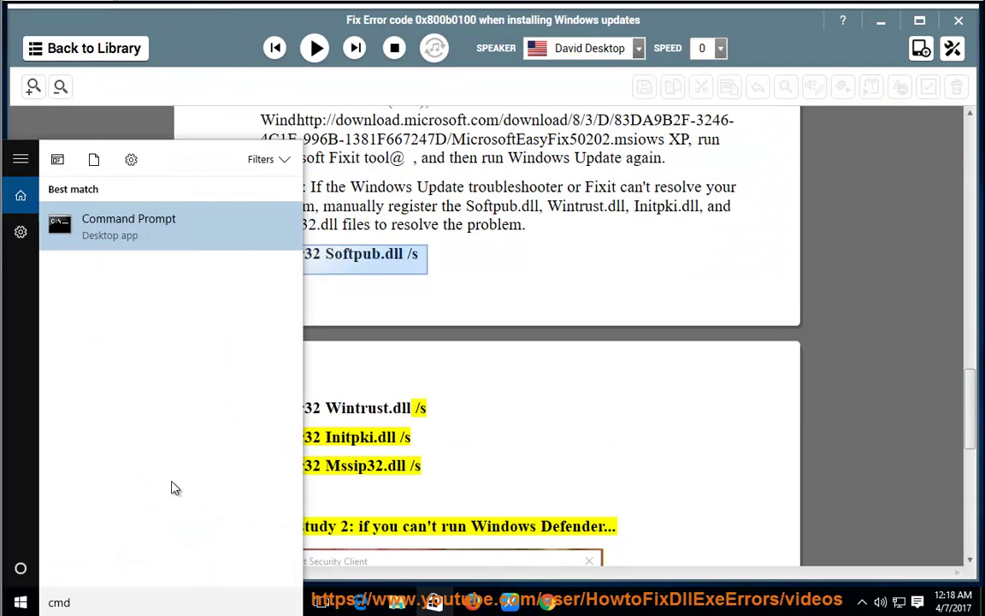
{"action": "right_click", "coordinate": [248, 222]}
{"action": "left_click", "coordinate": [235, 203]}
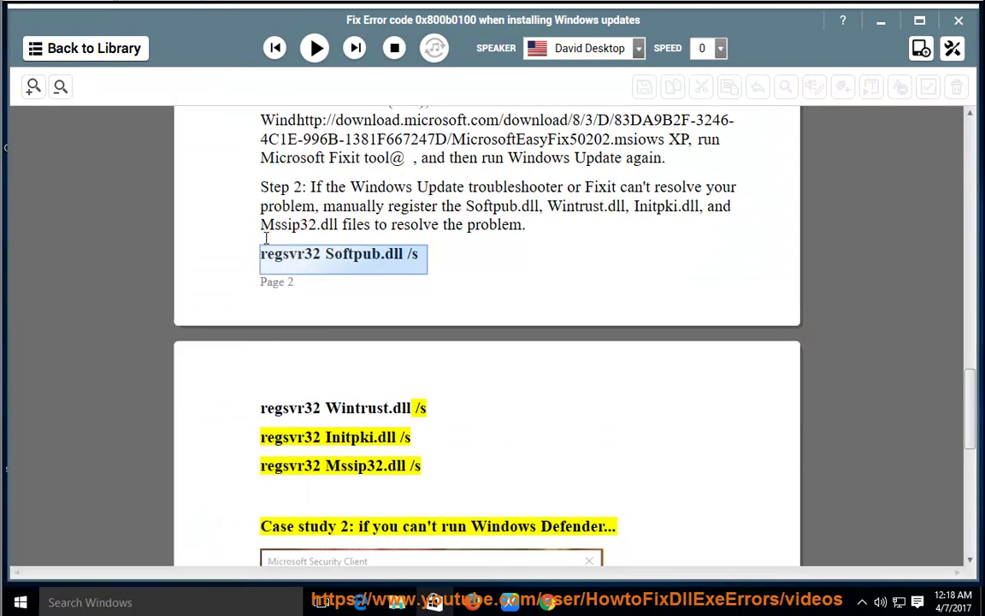
{"action": "left_click", "coordinate": [560, 328]}
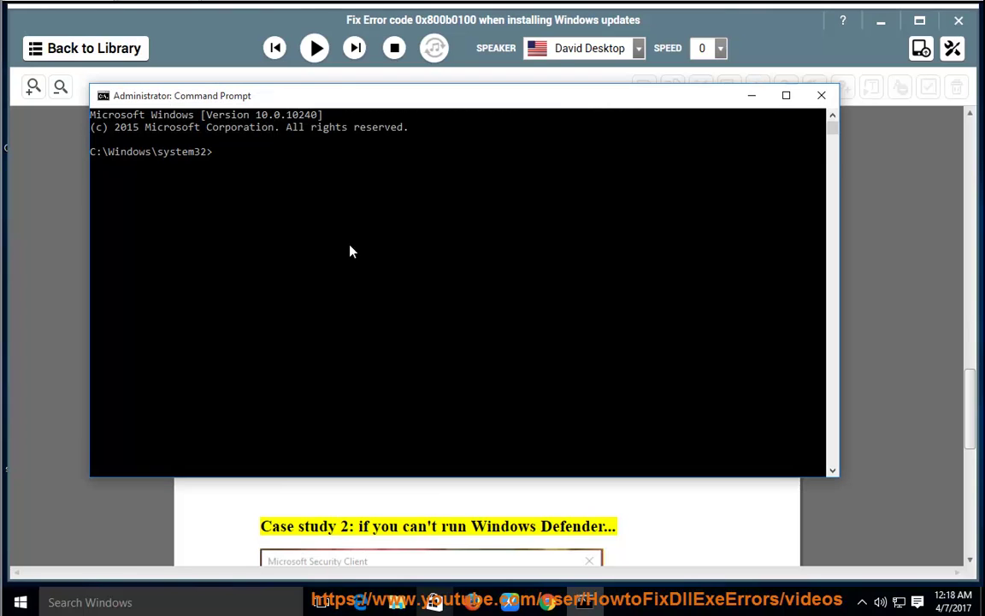
{"action": "right_click", "coordinate": [227, 165]}
{"action": "key", "text": "Return"}
Close the admin console, then read Case study 2 and Method 1 aloud, pausing at Method 2
{"action": "left_click", "coordinate": [821, 95]}
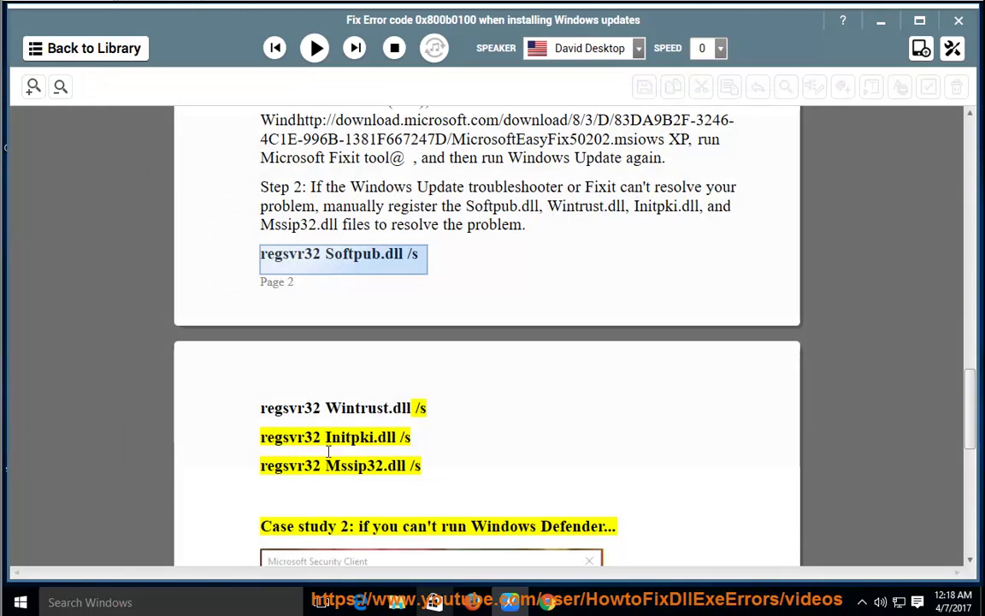
{"action": "left_click", "coordinate": [313, 50]}
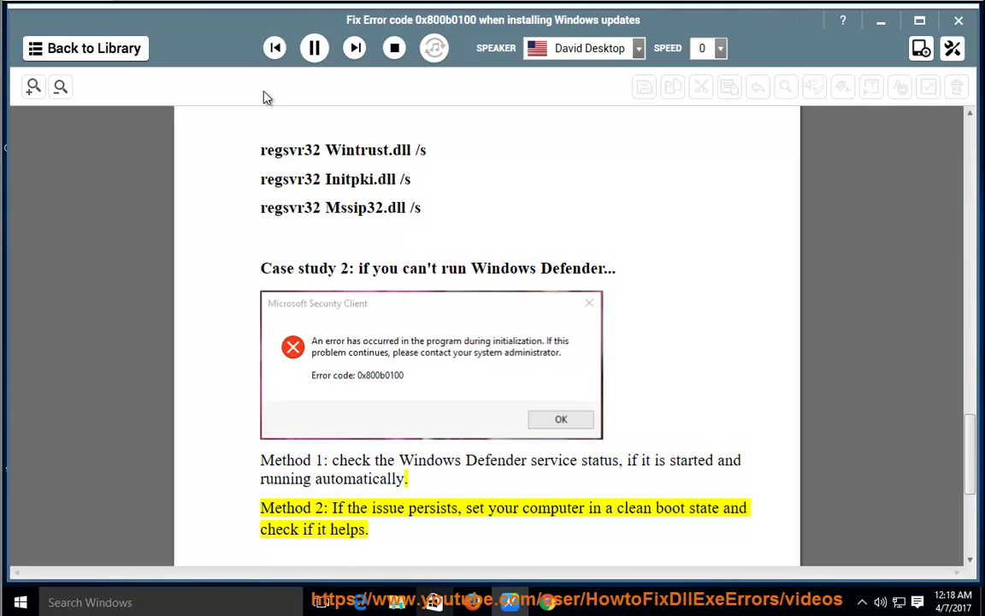
{"action": "left_click", "coordinate": [313, 48]}
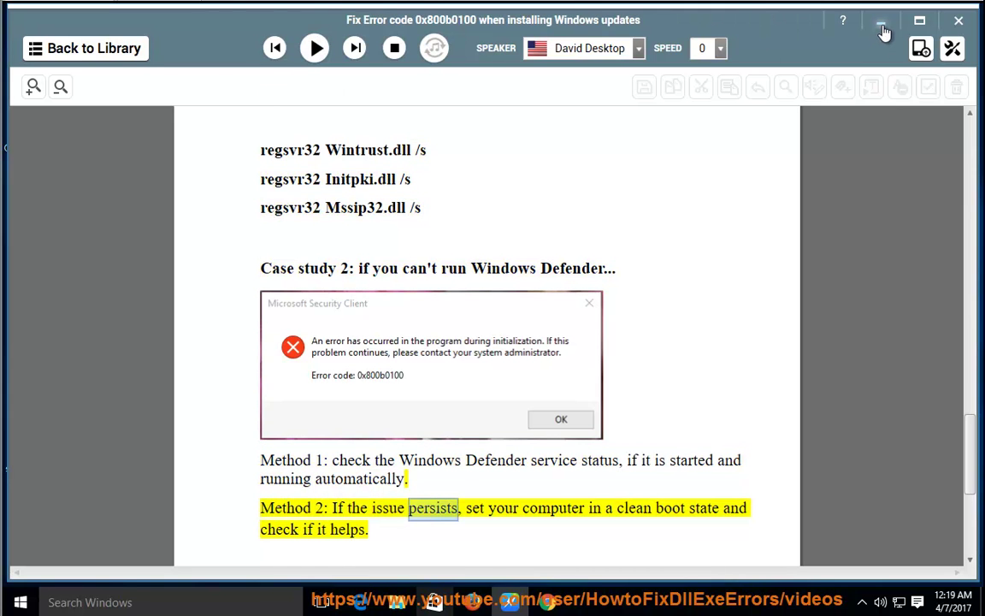
Minimise the reader and open the Services list in Computer Management from This PC
{"action": "left_click", "coordinate": [881, 20]}
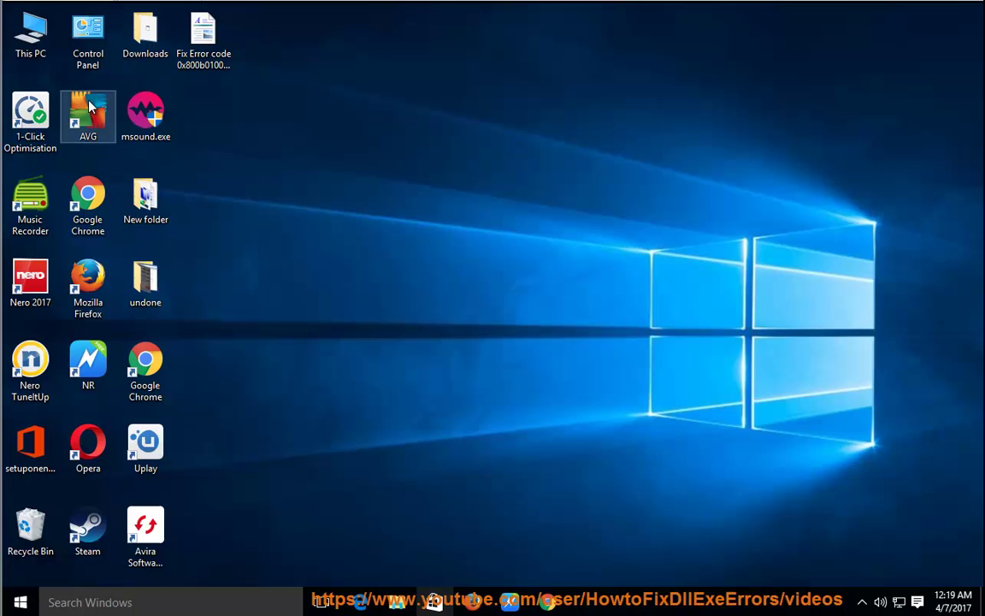
{"action": "right_click", "coordinate": [41, 32]}
{"action": "left_click", "coordinate": [129, 80]}
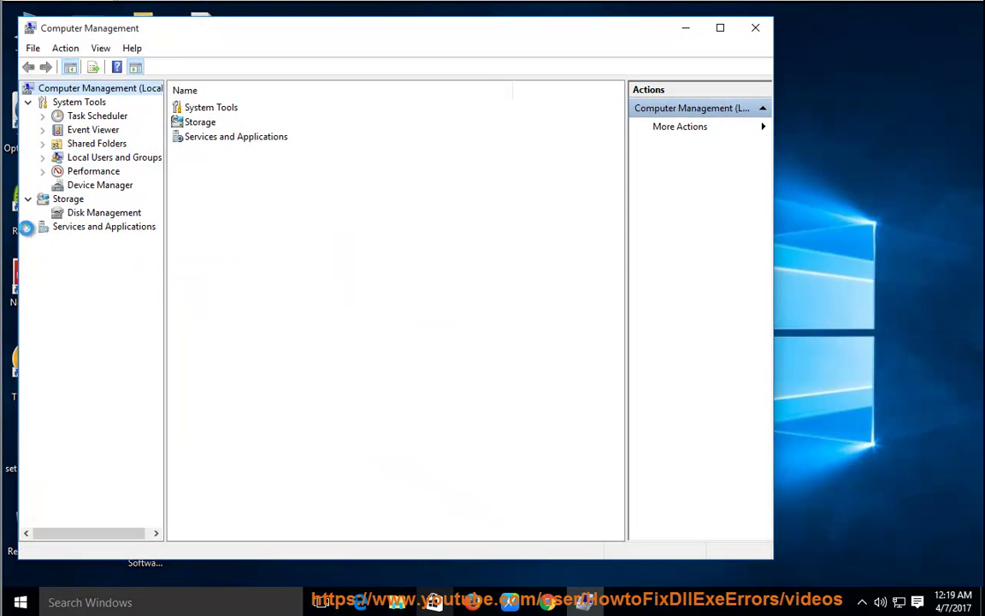
{"action": "left_click", "coordinate": [28, 226]}
{"action": "left_click", "coordinate": [82, 240]}
Confirm Windows Defender Service is running with Automatic startup, then resume reading Method 2 aloud
{"action": "left_click", "coordinate": [442, 376]}
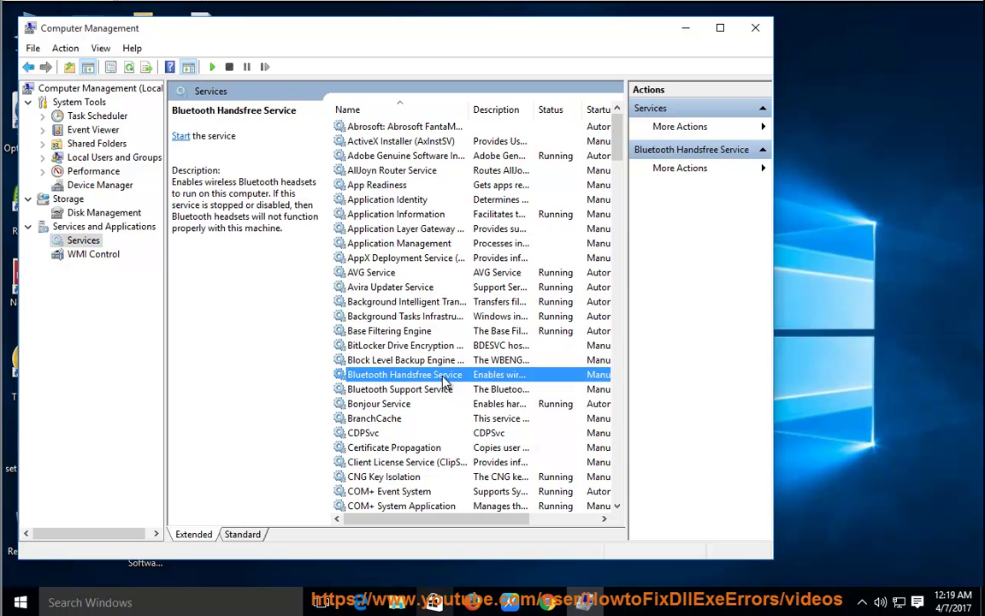
{"action": "key", "text": "w"}
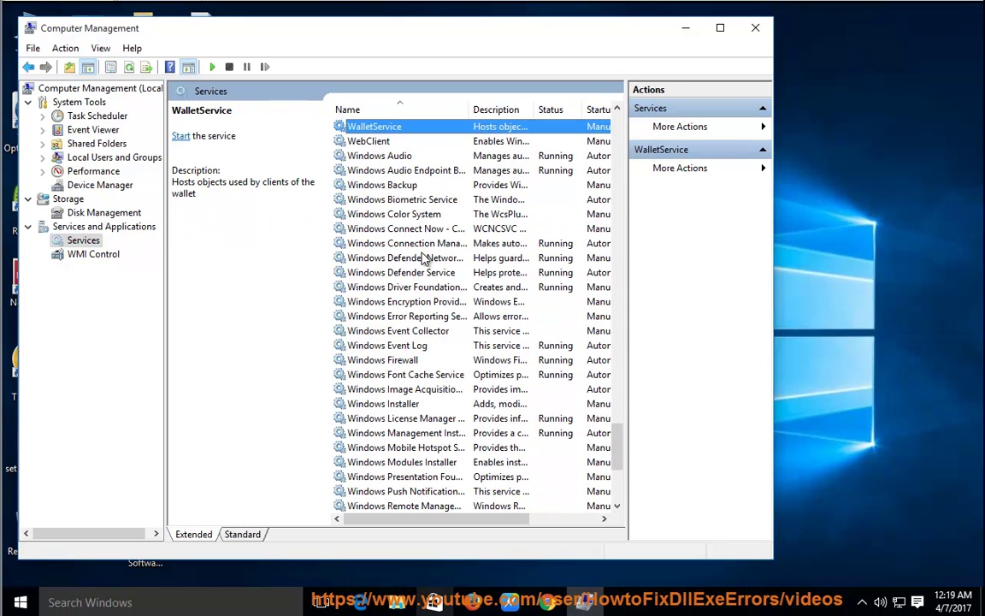
{"action": "double_click", "coordinate": [362, 272]}
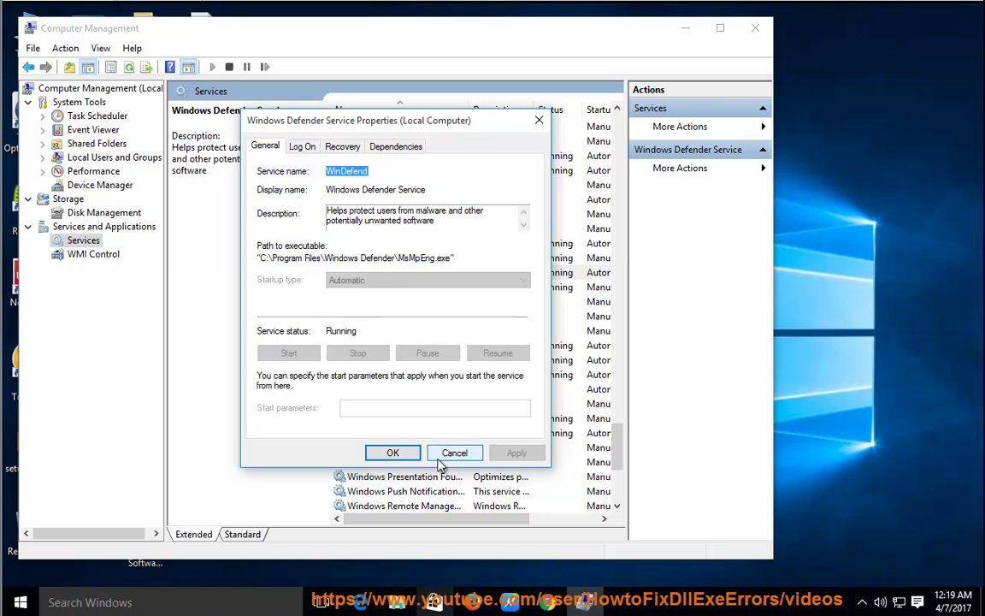
{"action": "left_click", "coordinate": [392, 452]}
{"action": "left_click", "coordinate": [510, 601]}
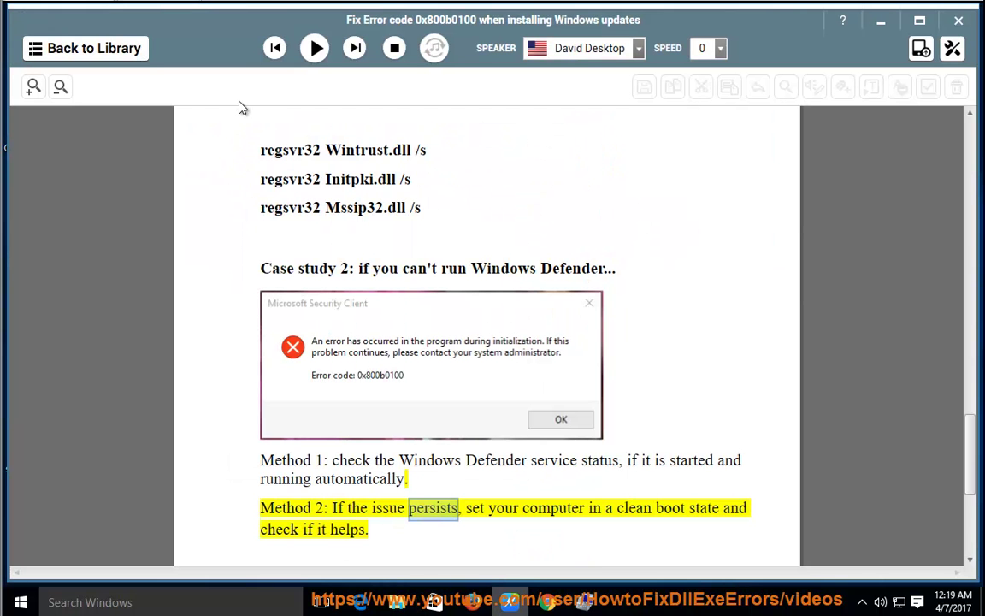
{"action": "left_click", "coordinate": [315, 48]}
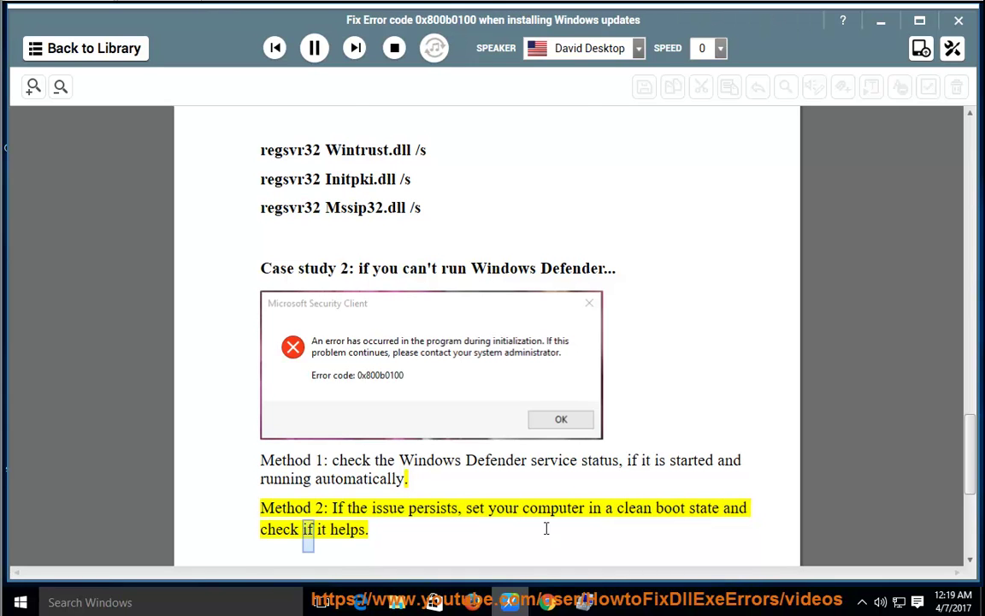
Pause reading and disable AudialsNotifier in Task Manager's Startup list
{"action": "left_click", "coordinate": [315, 48]}
{"action": "right_click", "coordinate": [637, 595]}
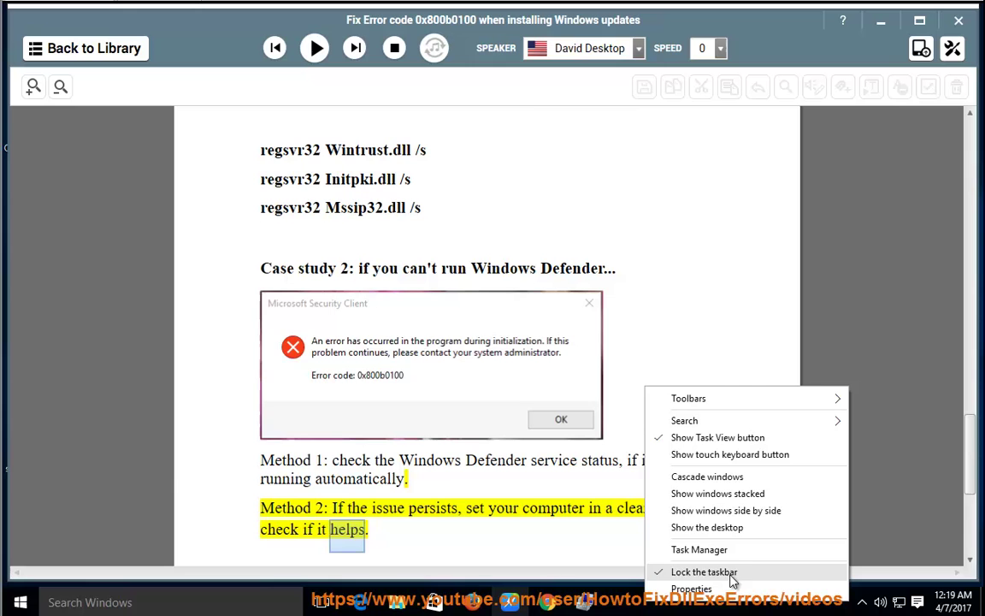
{"action": "left_click", "coordinate": [687, 496]}
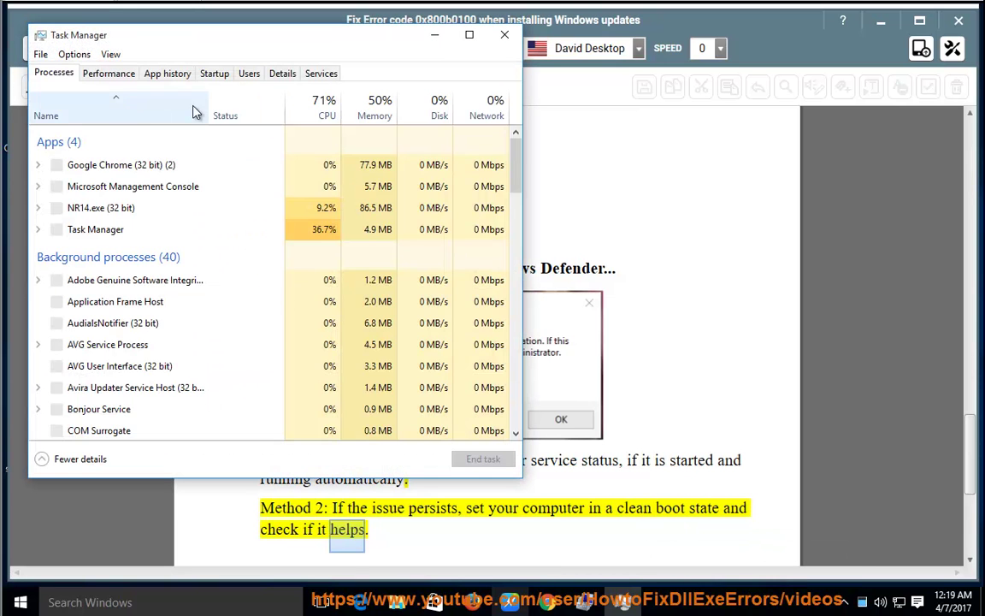
{"action": "left_click", "coordinate": [198, 73]}
{"action": "left_click", "coordinate": [286, 147]}
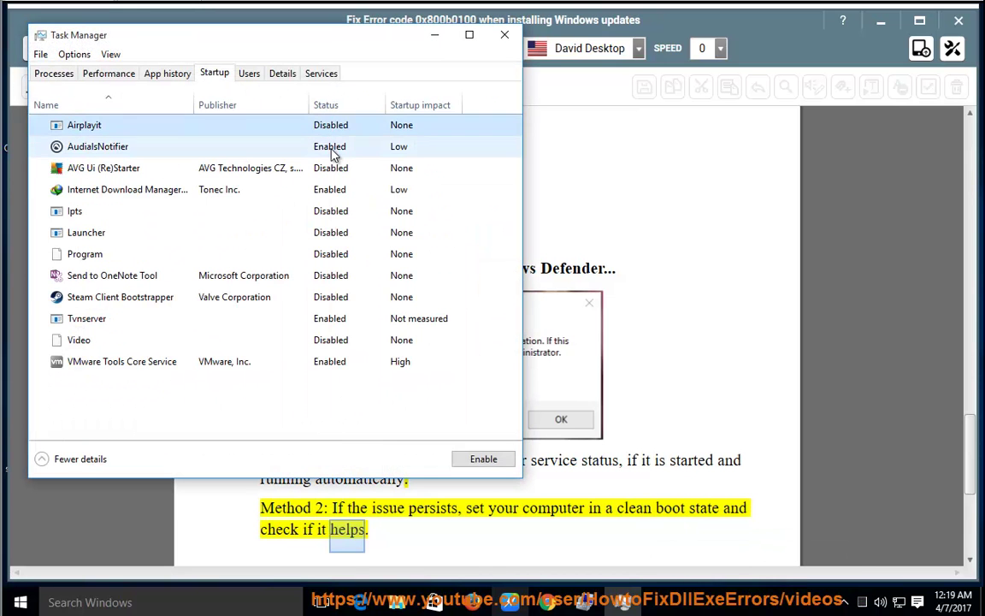
{"action": "left_click", "coordinate": [483, 459]}
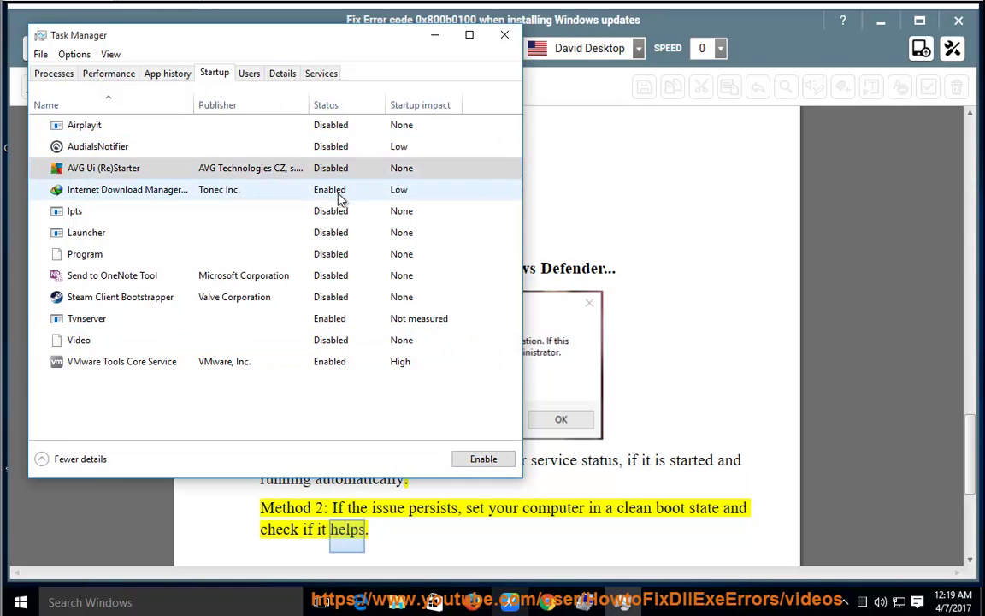
Disable Tvnserver as a startup item and close Task Manager
{"action": "left_click", "coordinate": [299, 189]}
{"action": "left_click_drag", "start_coordinate": [323, 221], "coordinate": [342, 300]}
{"action": "left_click", "coordinate": [340, 318]}
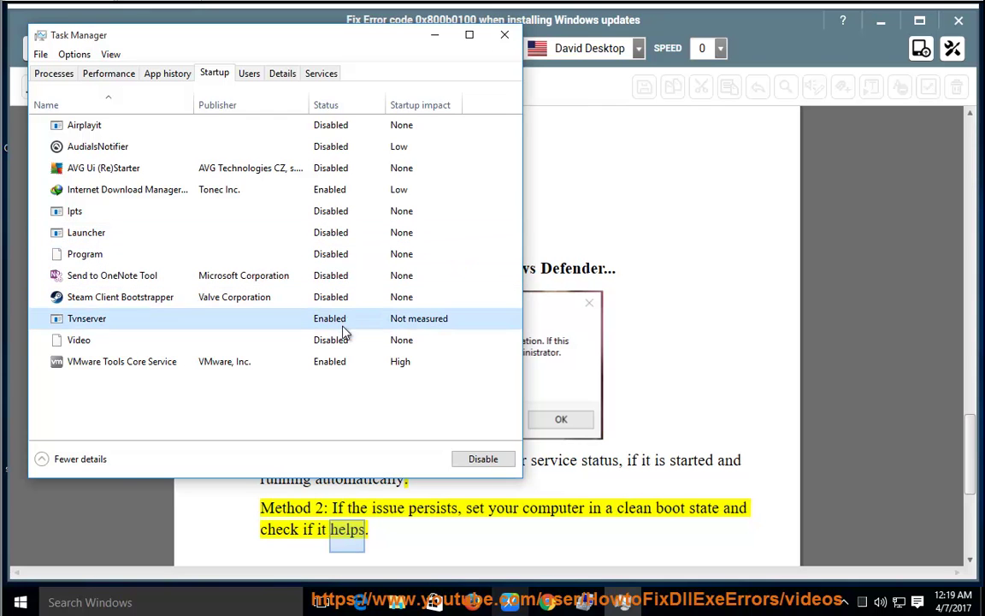
{"action": "left_click", "coordinate": [484, 459]}
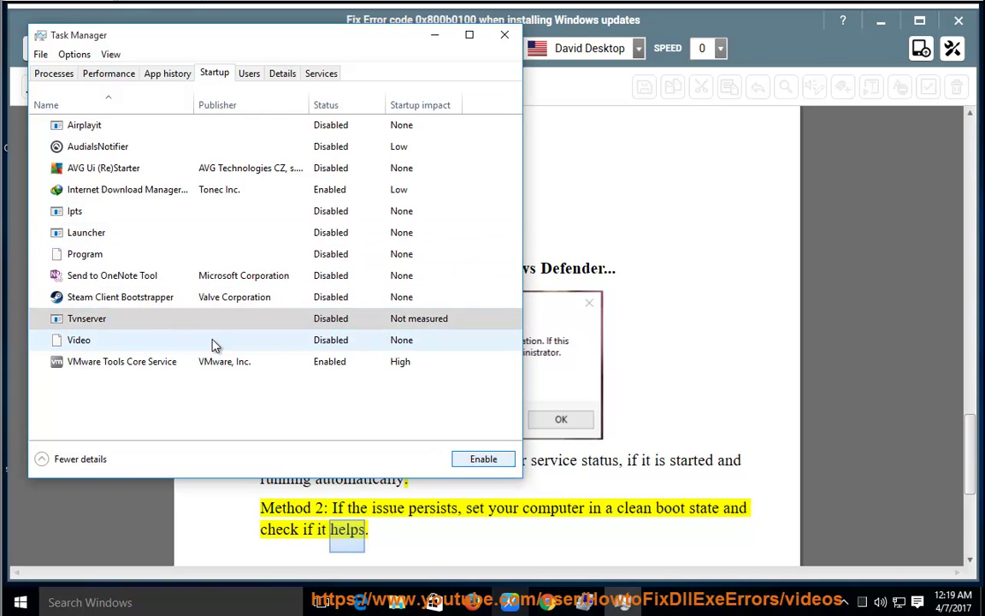
{"action": "left_click", "coordinate": [318, 342]}
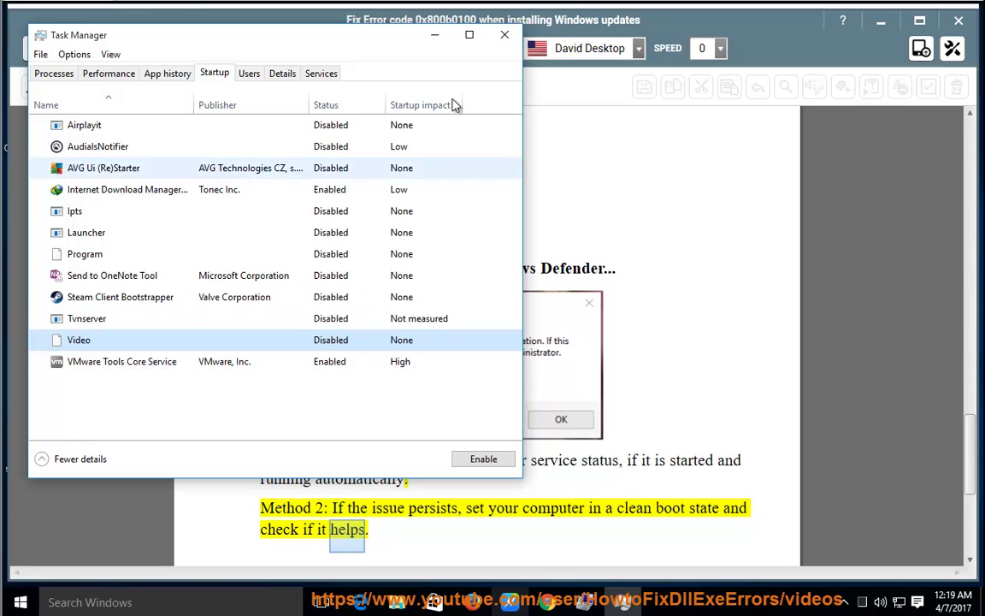
{"action": "left_click", "coordinate": [505, 35]}
Launch MSCONFIG, hide Microsoft services, and disable all remaining non-Microsoft services for a clean boot
{"action": "key", "text": "super+r"}
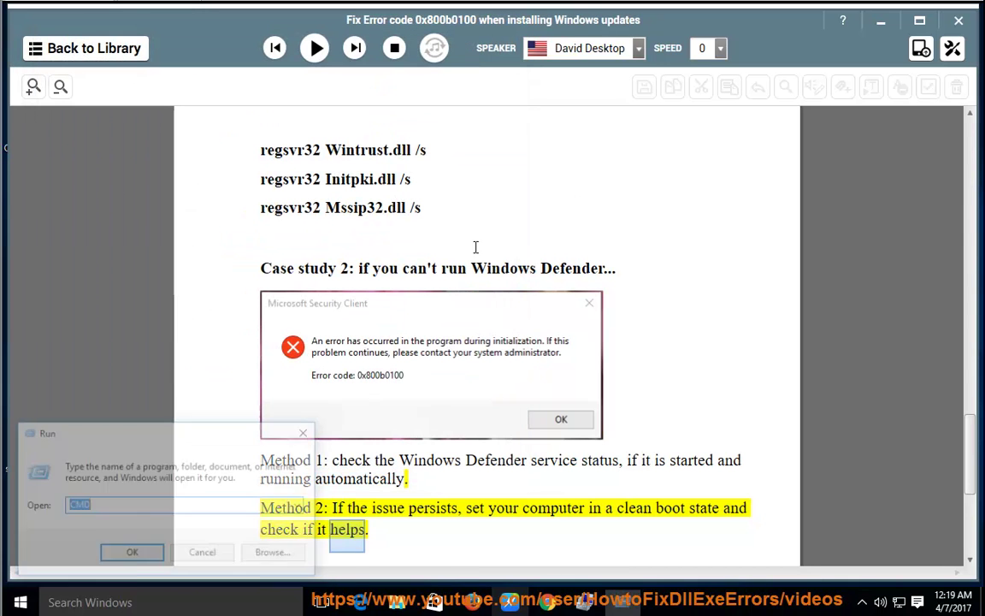
{"action": "type", "text": "MS"}
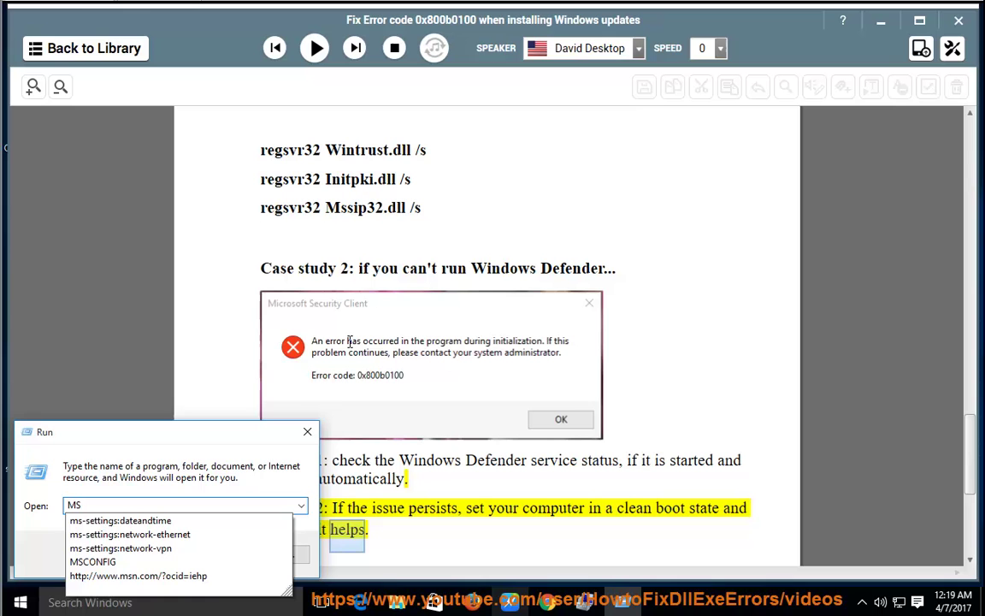
{"action": "key", "text": "Down"}
{"action": "key", "text": "Down"}
{"action": "key", "text": "Down"}
{"action": "key", "text": "Down"}
{"action": "key", "text": "Return"}
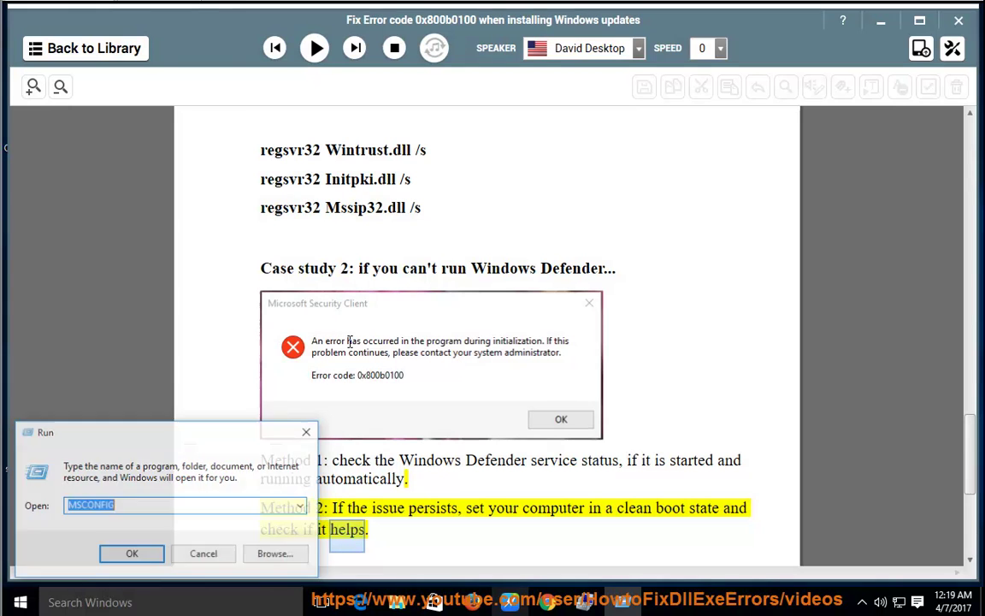
{"action": "left_click", "coordinate": [370, 184]}
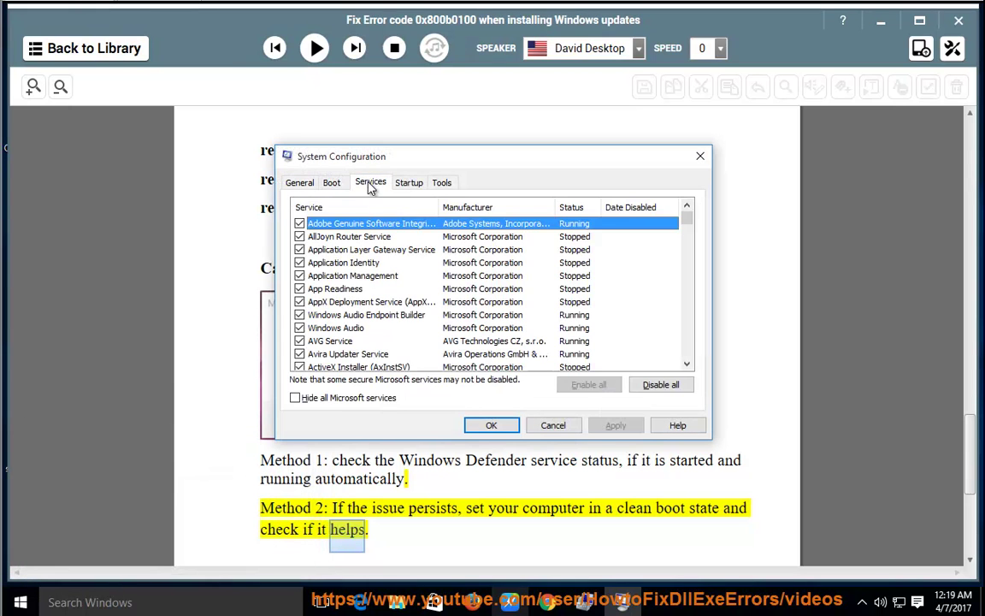
{"action": "left_click", "coordinate": [323, 402]}
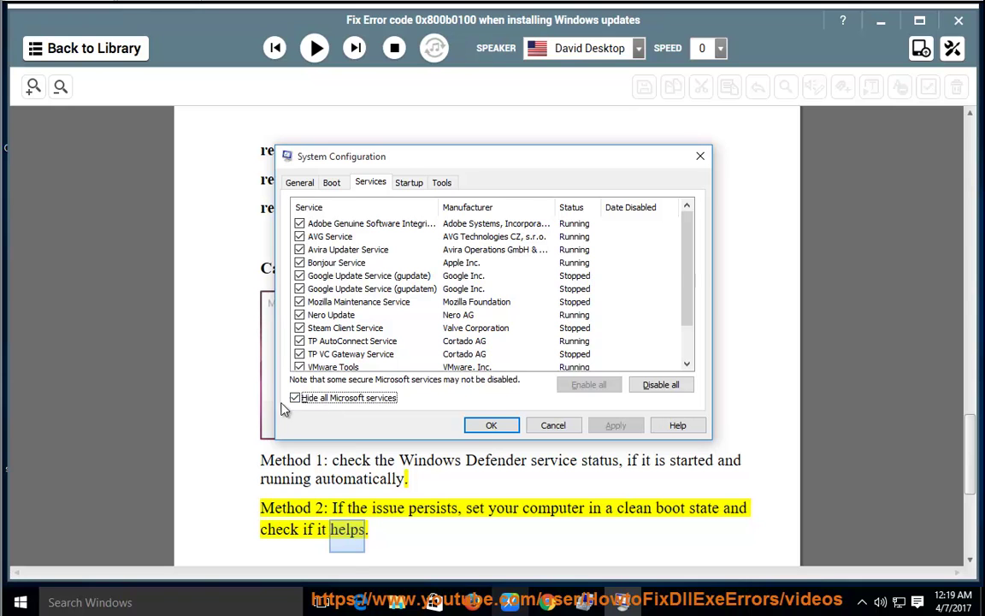
{"action": "left_click", "coordinate": [661, 384]}
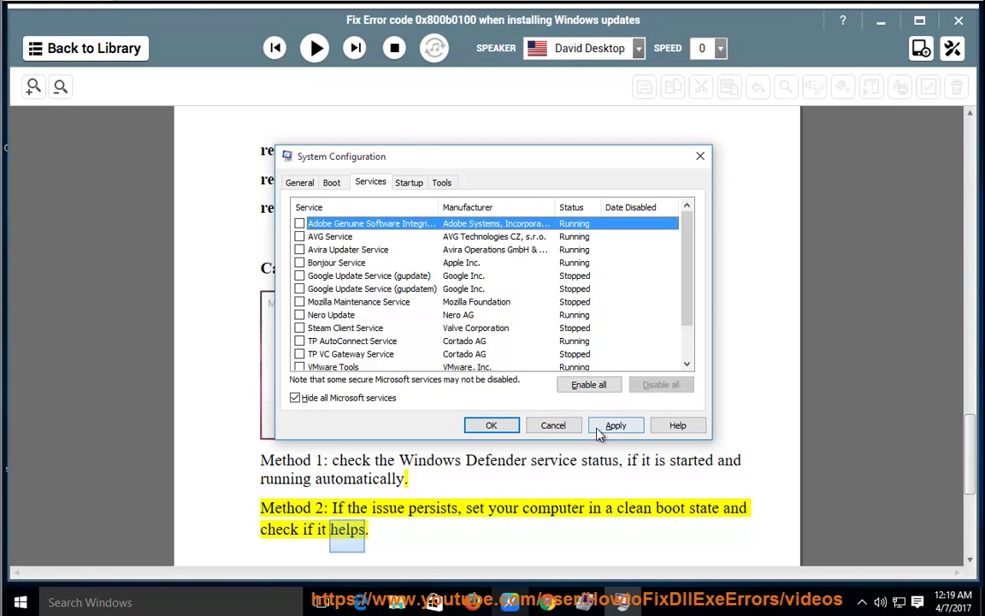
{"action": "left_click", "coordinate": [553, 426]}
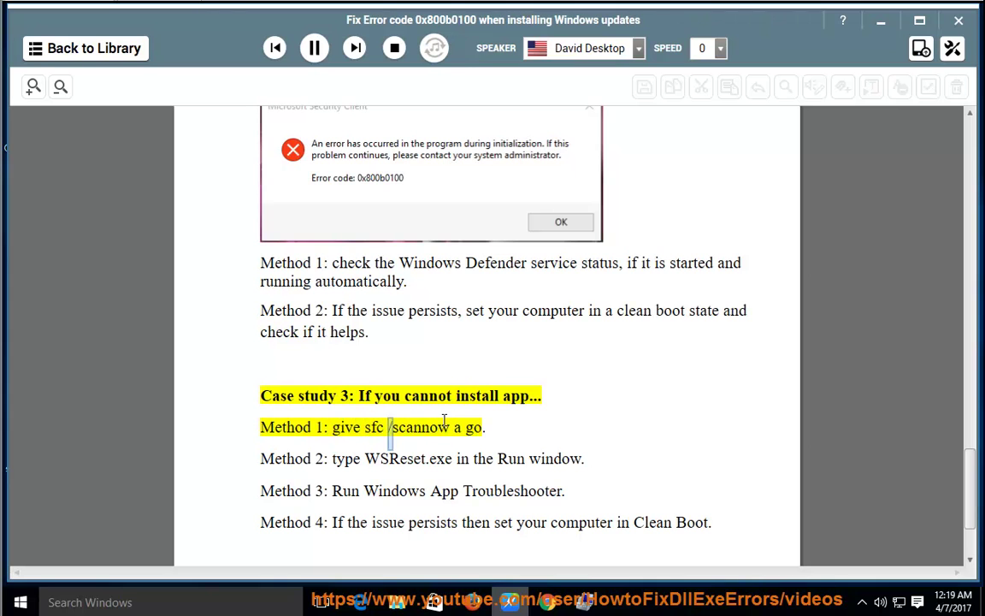
Pause the read-aloud and select WSReset.exe in Method 2 to copy it
{"action": "left_click", "coordinate": [315, 49]}
{"action": "left_click_drag", "start_coordinate": [459, 492], "coordinate": [356, 460]}
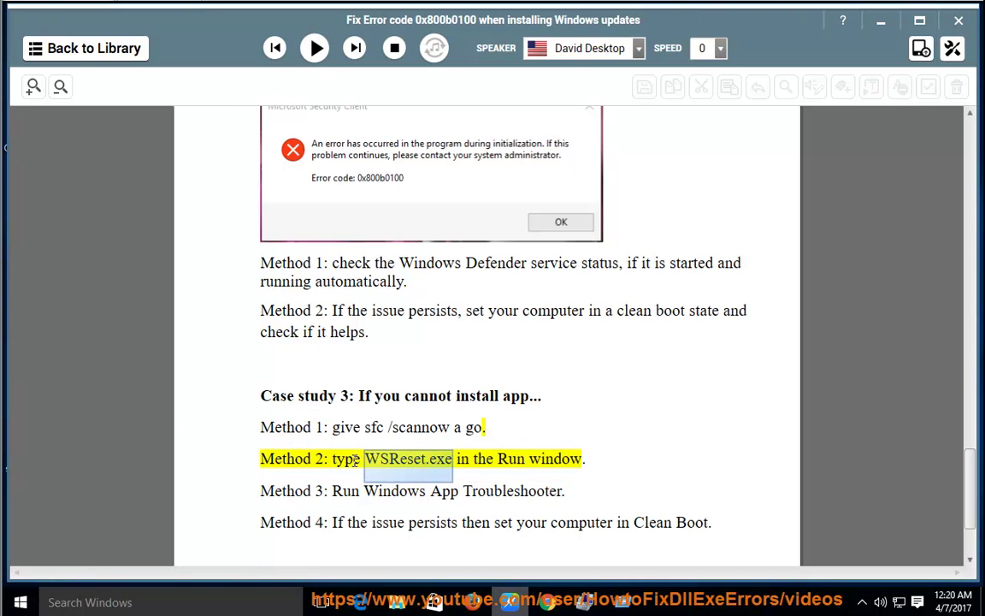
{"action": "right_click", "coordinate": [384, 465]}
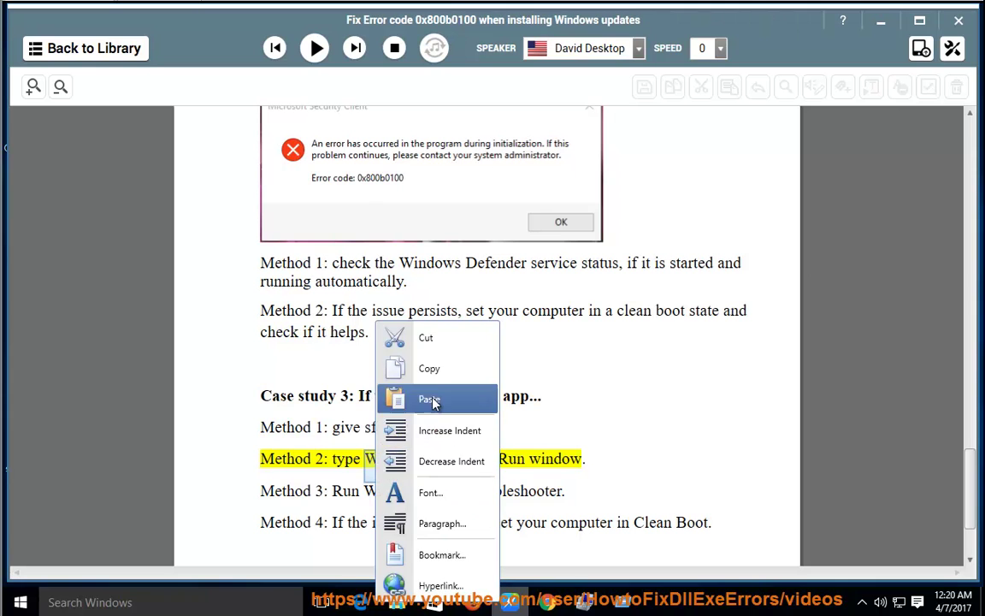
Paste WSReset.exe into the Run box and run it, then minimise the Store and console windows
{"action": "left_click", "coordinate": [443, 382]}
{"action": "key", "text": "super+r"}
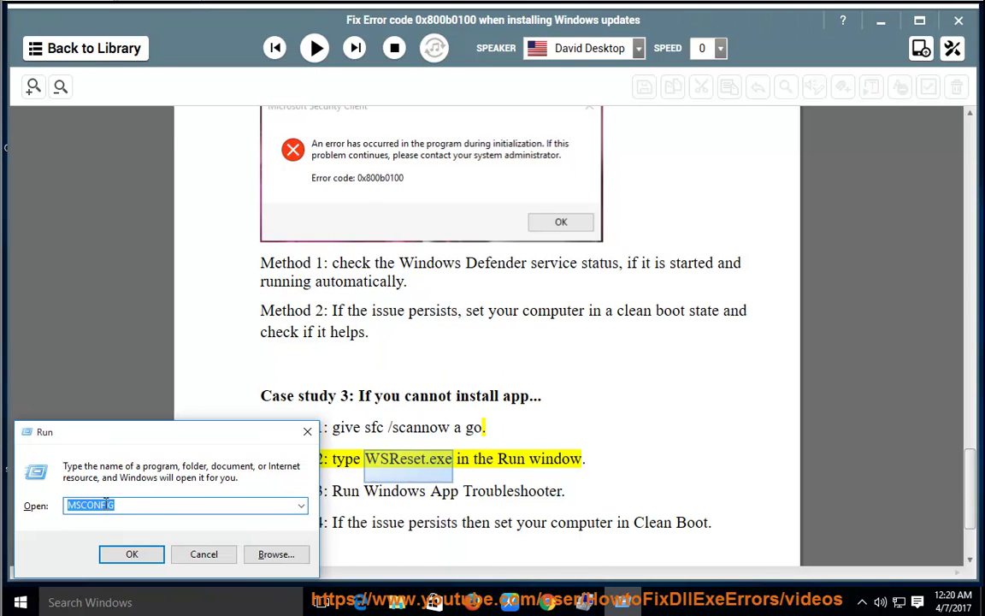
{"action": "right_click", "coordinate": [106, 504]}
{"action": "left_click", "coordinate": [171, 359]}
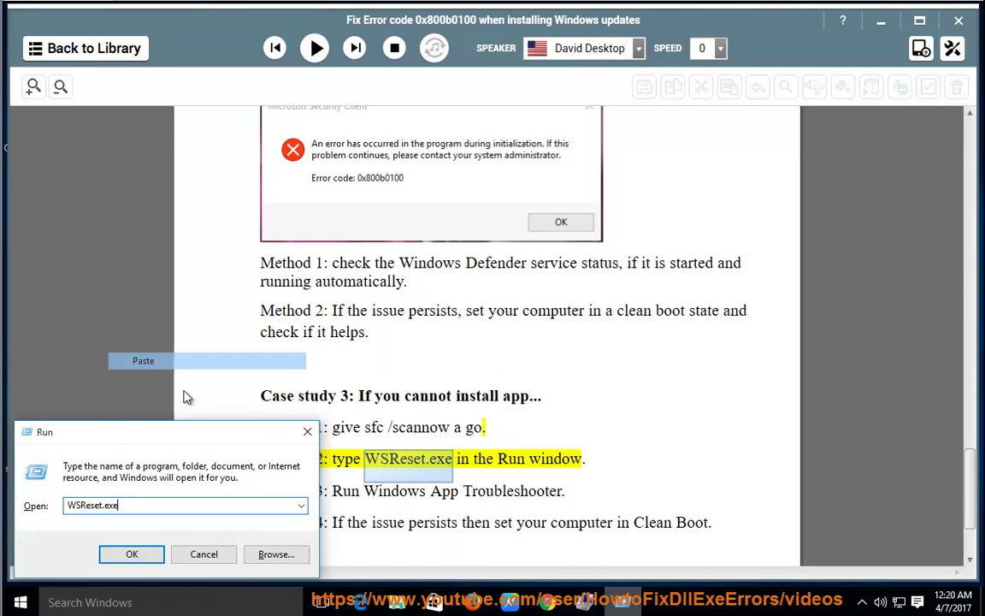
{"action": "left_click", "coordinate": [131, 554]}
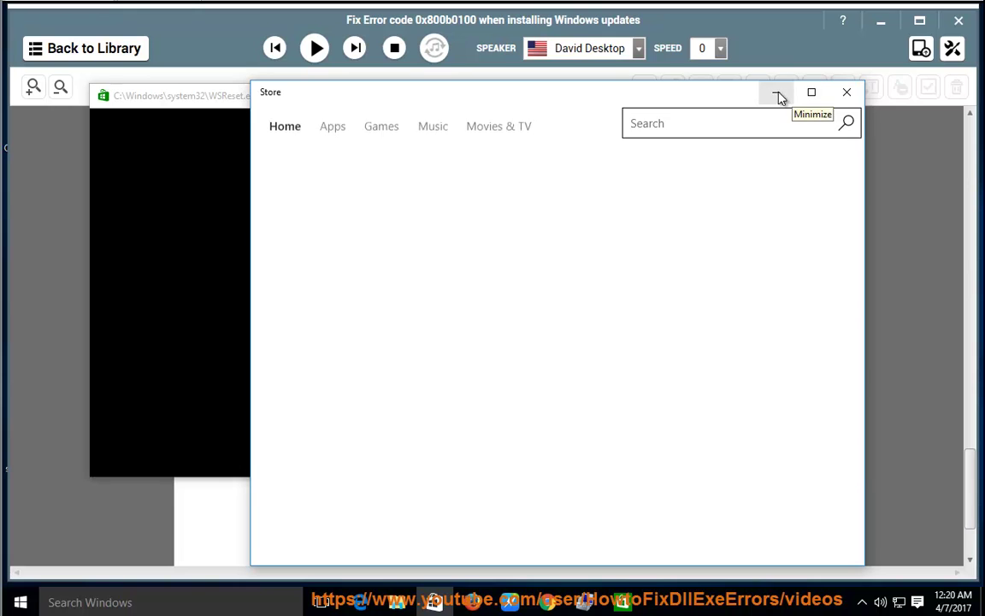
{"action": "left_click", "coordinate": [775, 93]}
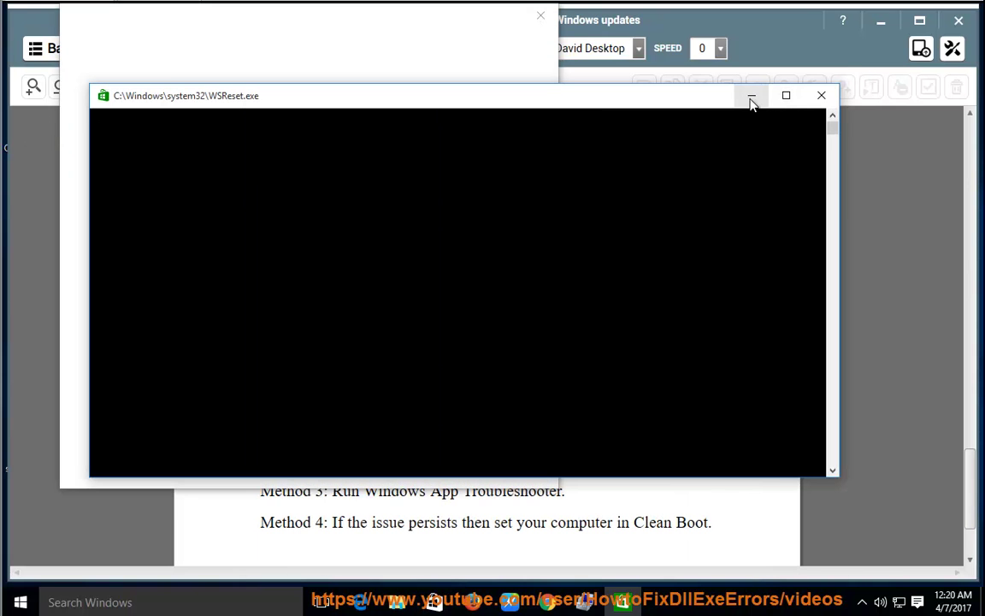
{"action": "left_click", "coordinate": [751, 98]}
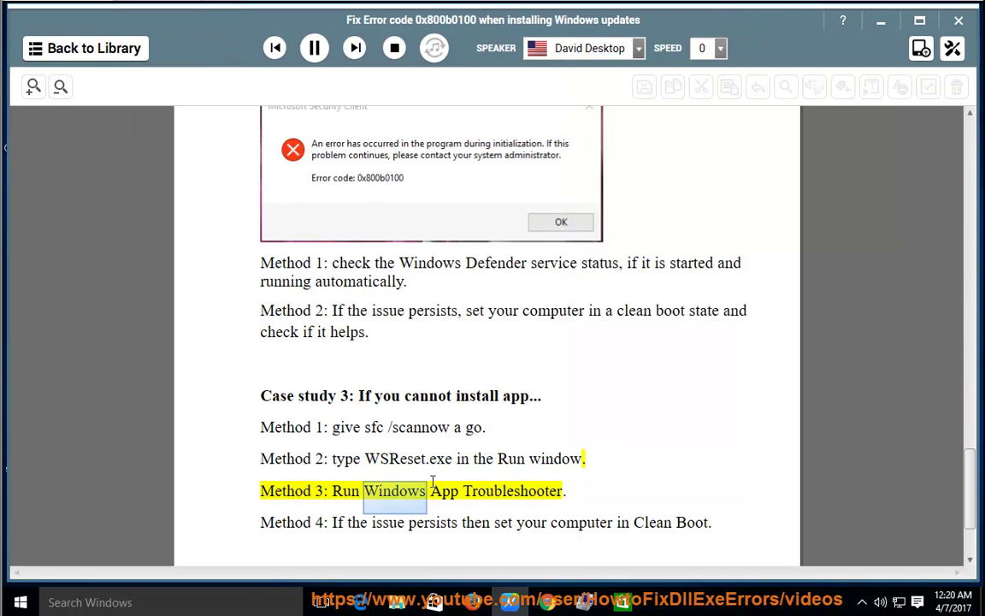
Pause reading, find Troubleshooting via a TROUB search, and open then cancel the Windows Store Apps troubleshooter
{"action": "left_click", "coordinate": [313, 48]}
{"action": "left_click", "coordinate": [137, 604]}
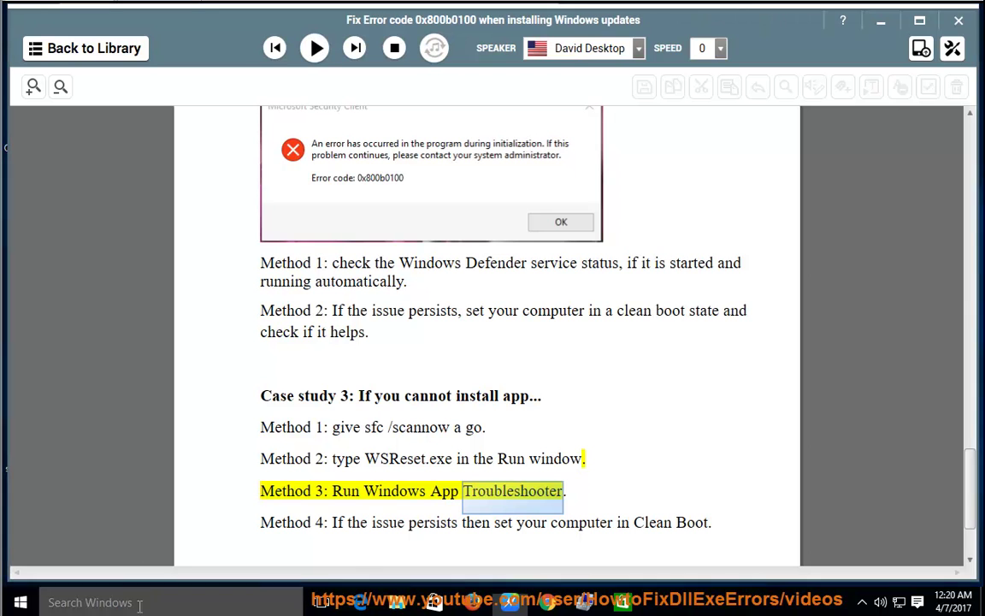
{"action": "type", "text": "TROUB"}
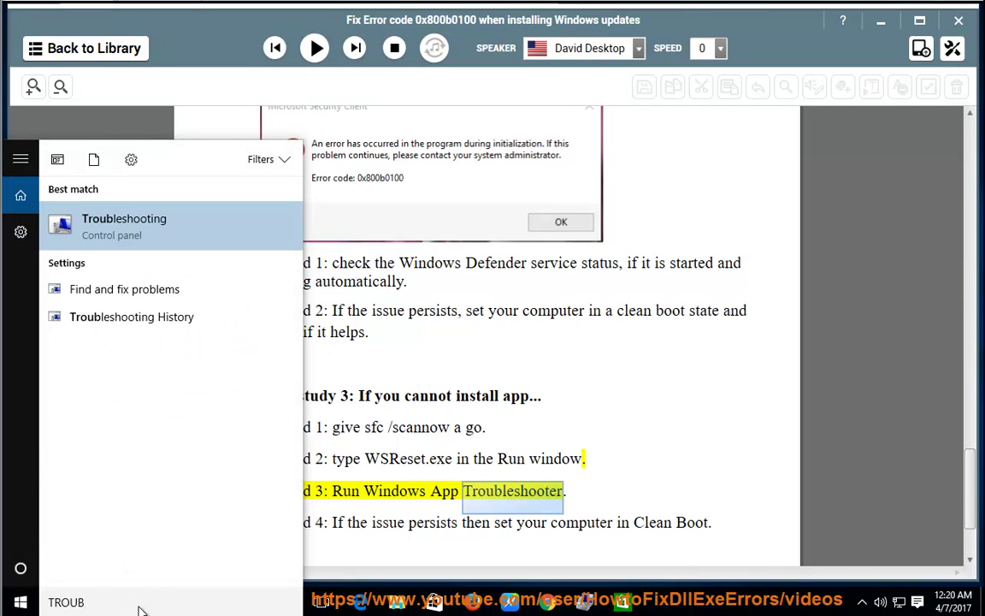
{"action": "left_click", "coordinate": [120, 229]}
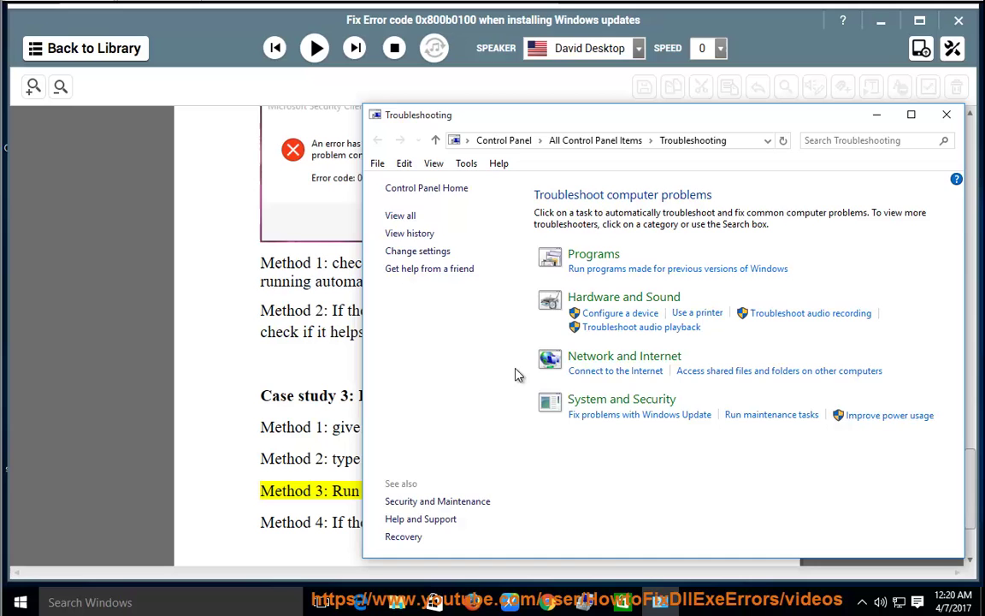
{"action": "left_click", "coordinate": [401, 216]}
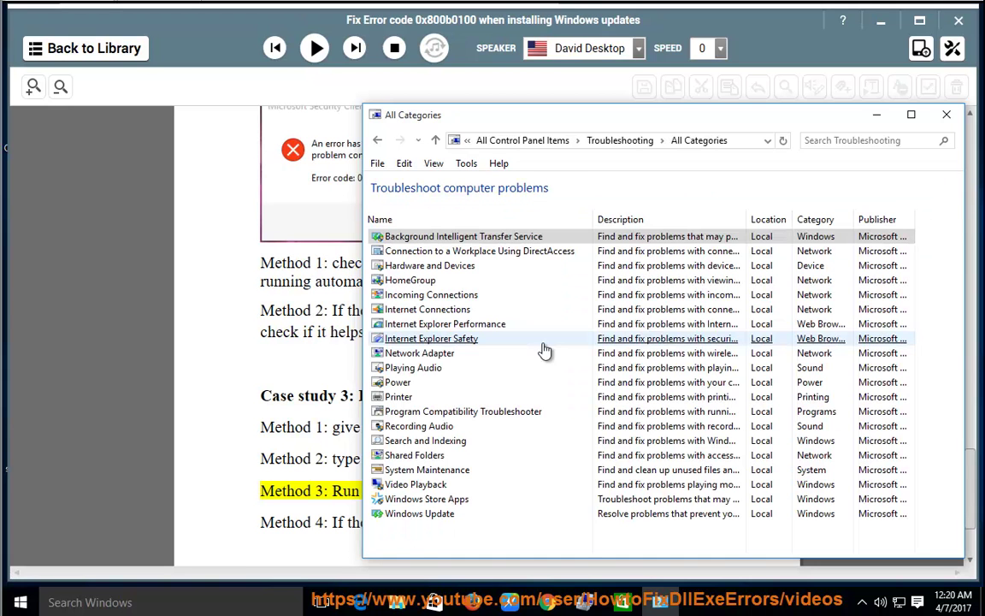
{"action": "left_click", "coordinate": [432, 501]}
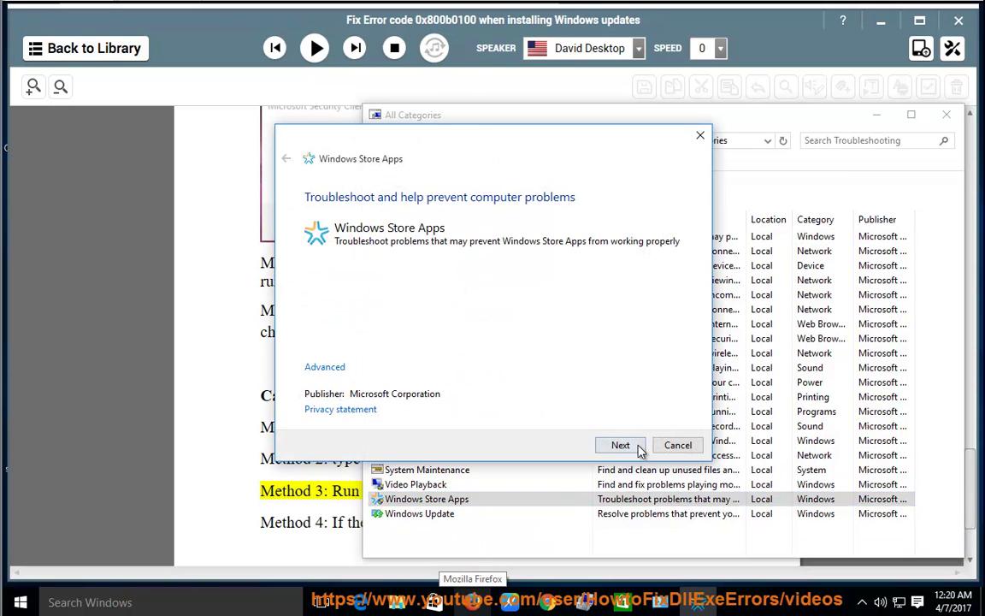
{"action": "left_click", "coordinate": [678, 444]}
Close the troubleshooters list, resume reading Method 4 aloud, and scroll back to the guide's title
{"action": "left_click", "coordinate": [945, 112]}
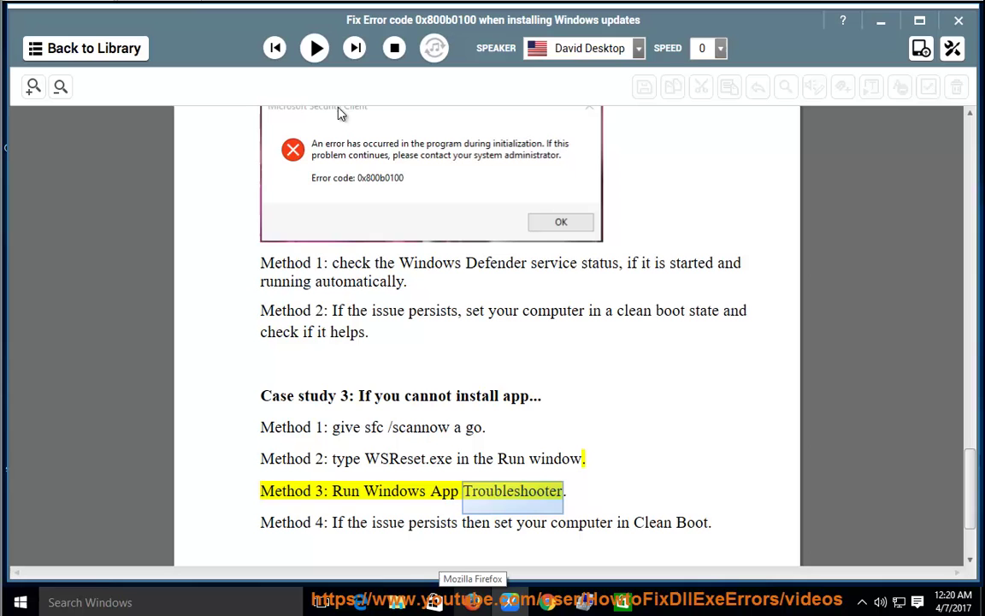
{"action": "left_click", "coordinate": [314, 47]}
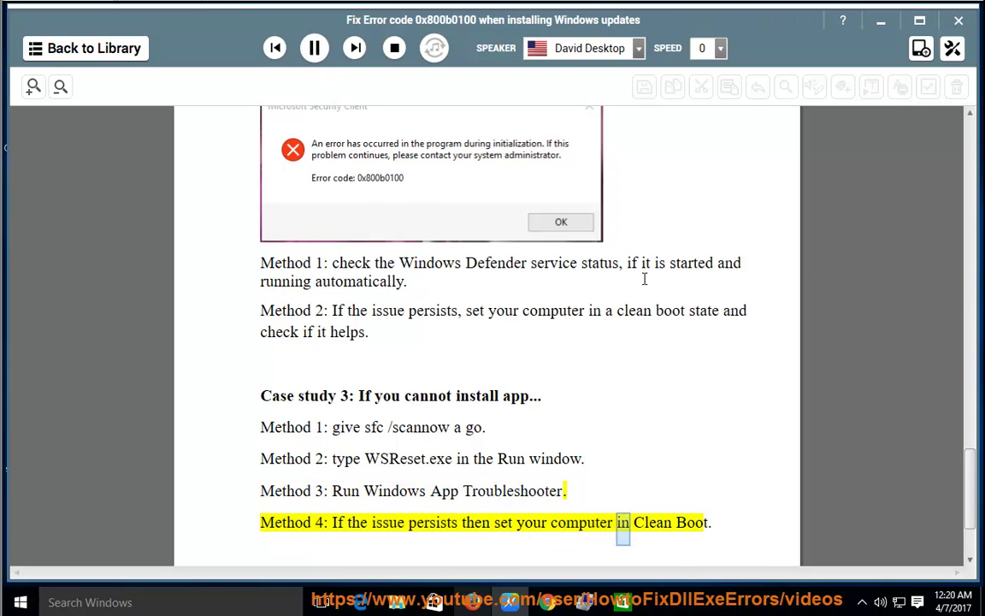
{"action": "scroll", "coordinate": [680, 359], "scroll_direction": "down", "scroll_amount": 1}
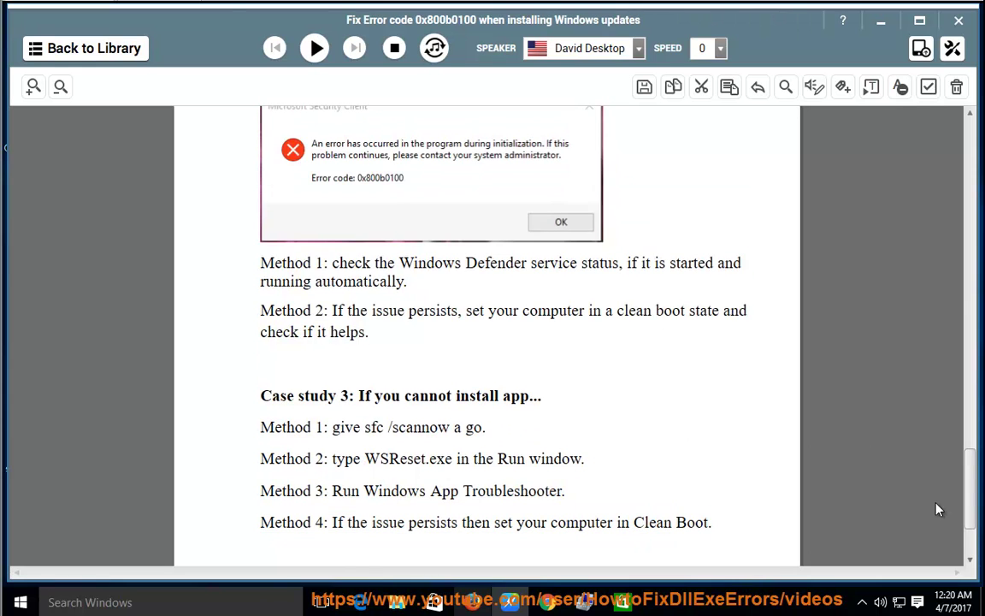
{"action": "left_click_drag", "start_coordinate": [970, 511], "coordinate": [970, 136]}
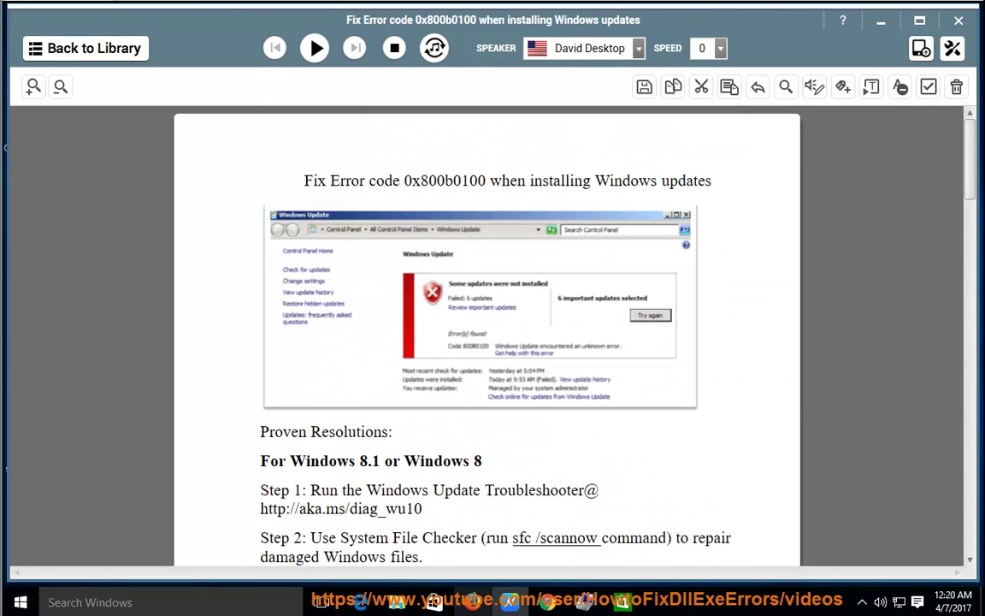